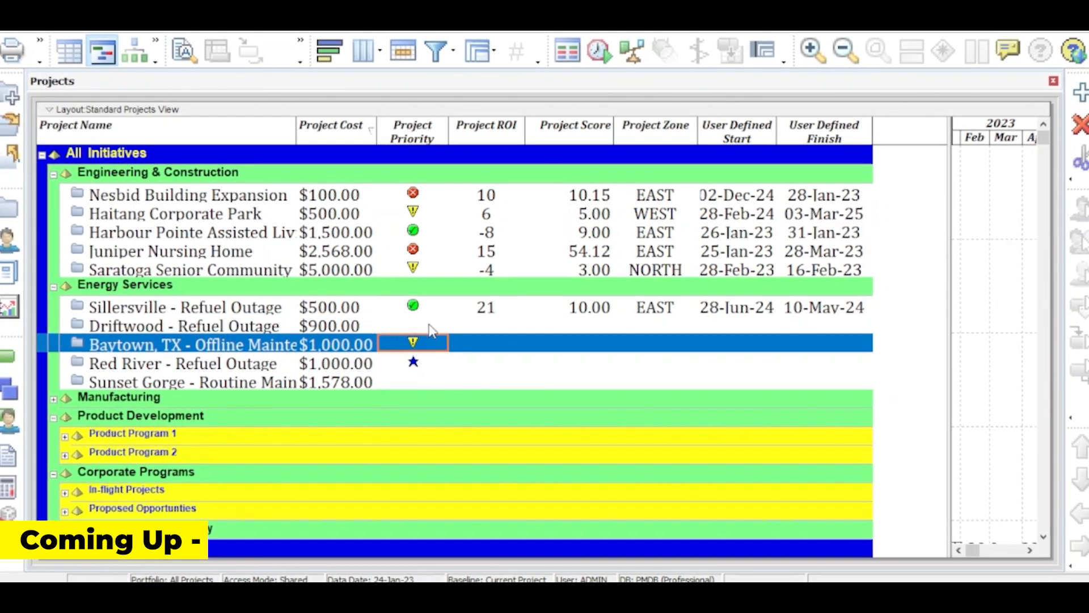
{"action": "left_click", "coordinate": [413, 325]}
{"action": "left_click", "coordinate": [413, 363]}
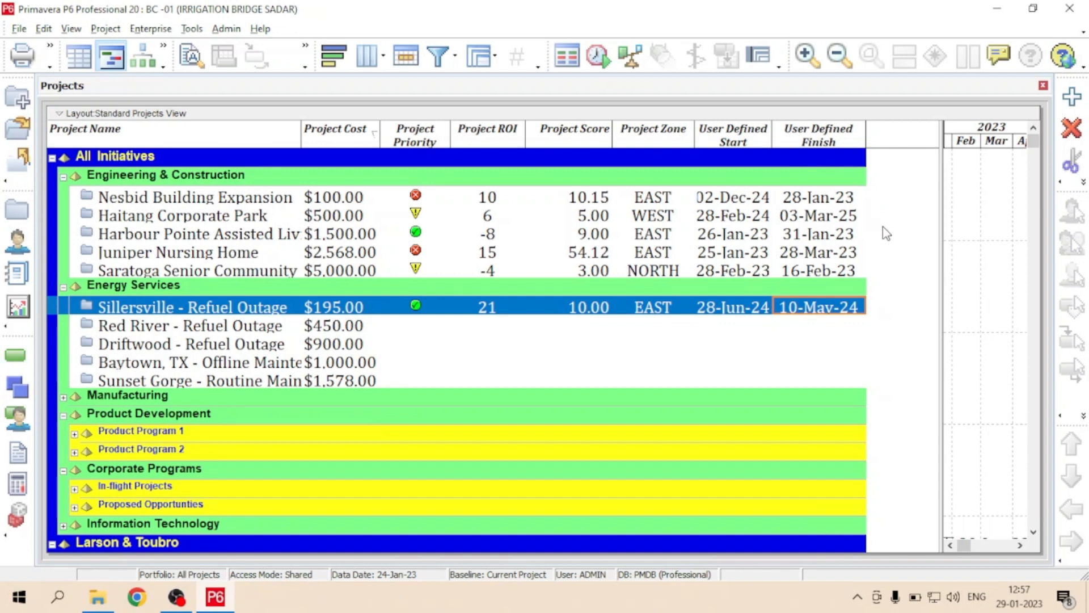
{"action": "key", "text": "alt+t"}
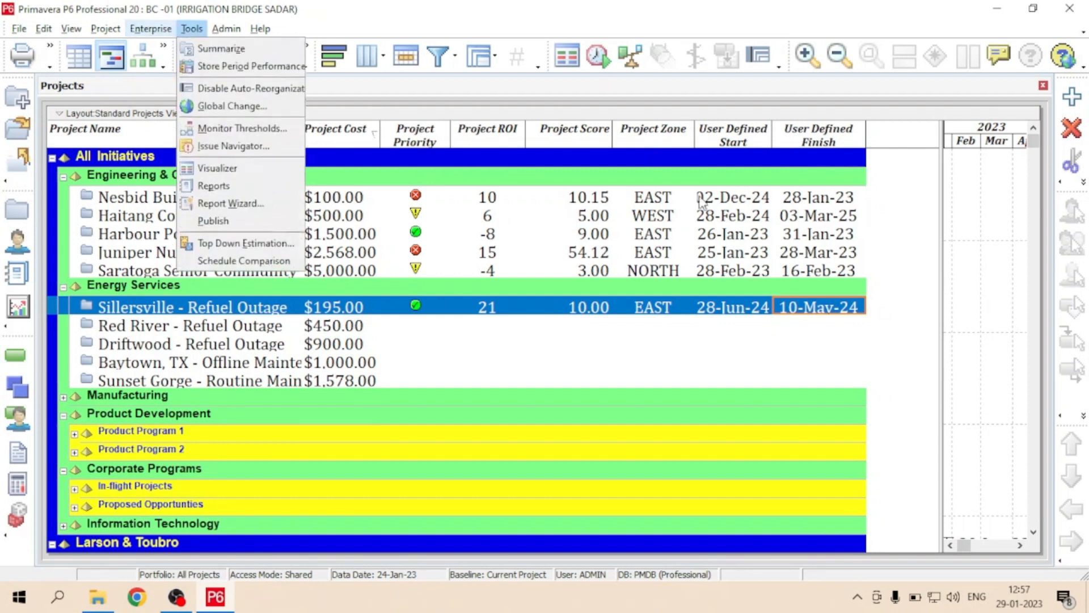
{"action": "key", "text": "Escape"}
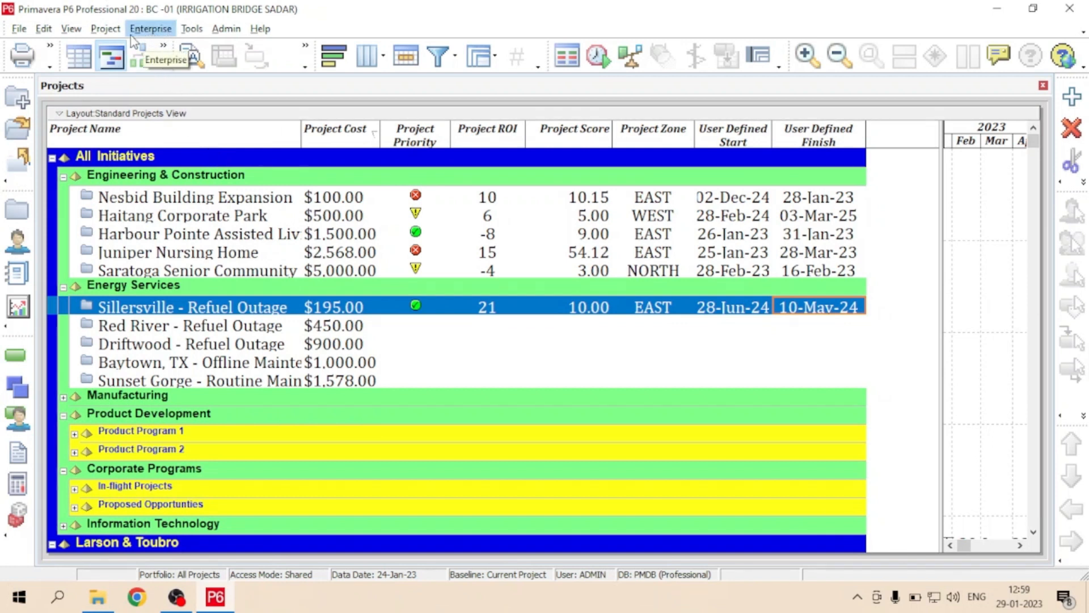
- Open the User Defined Fields dialog and display the fields for the Projects subject area
{"action": "left_click", "coordinate": [151, 33]}
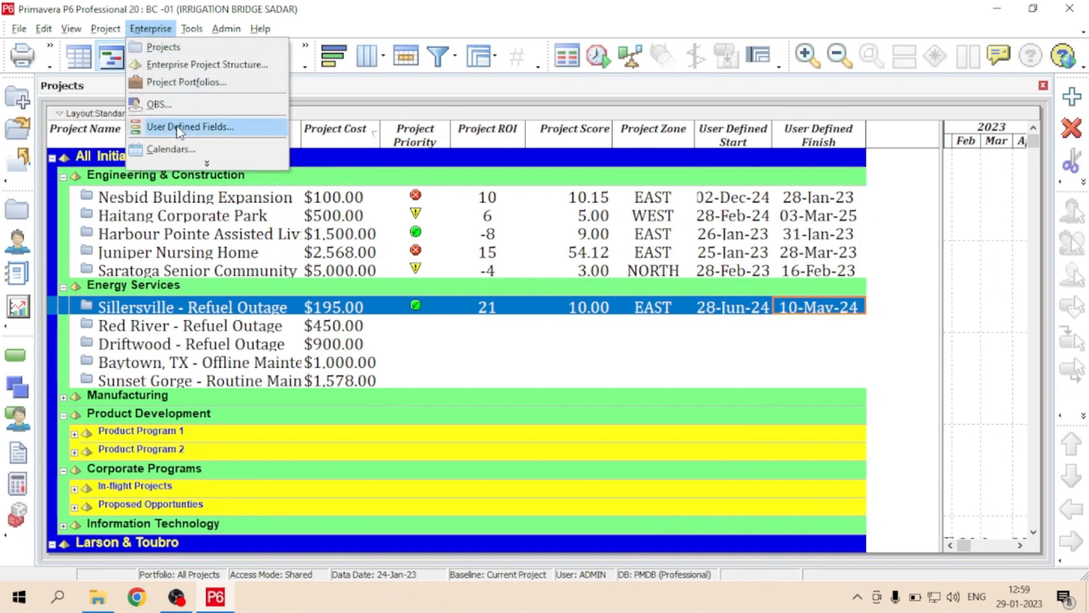
{"action": "left_click", "coordinate": [180, 132]}
{"action": "left_click_drag", "start_coordinate": [674, 128], "coordinate": [648, 260]}
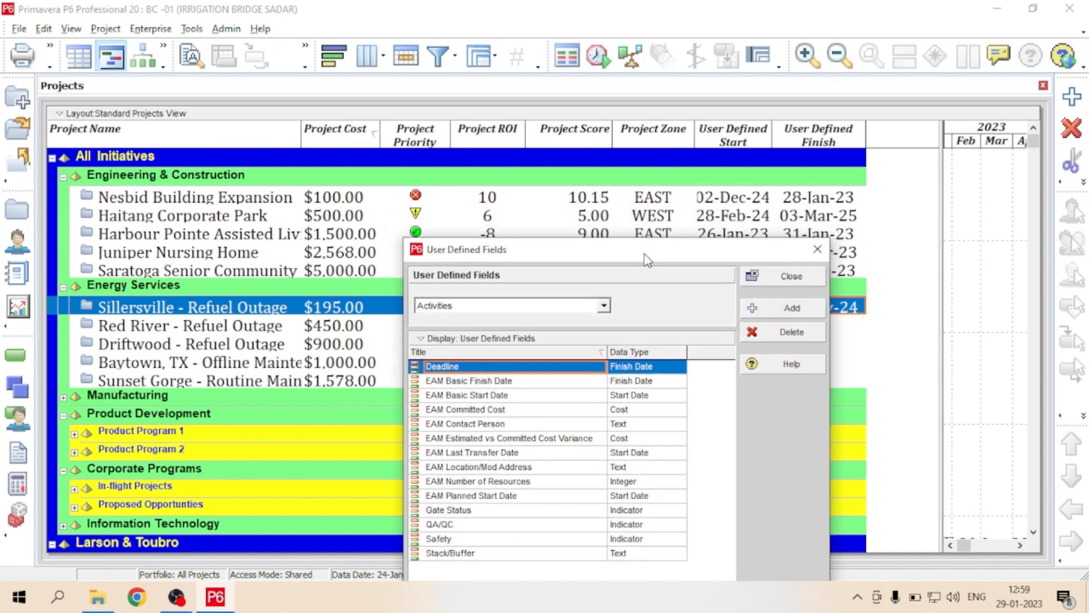
{"action": "left_click", "coordinate": [604, 308]}
{"action": "mouse_move", "coordinate": [606, 341]}
{"action": "left_mouse_down"}
{"action": "mouse_move", "coordinate": [608, 388]}
{"action": "mouse_move", "coordinate": [607, 345]}
{"action": "left_mouse_up"}
{"action": "scroll", "coordinate": [456, 345], "scroll_direction": "down", "scroll_amount": 2}
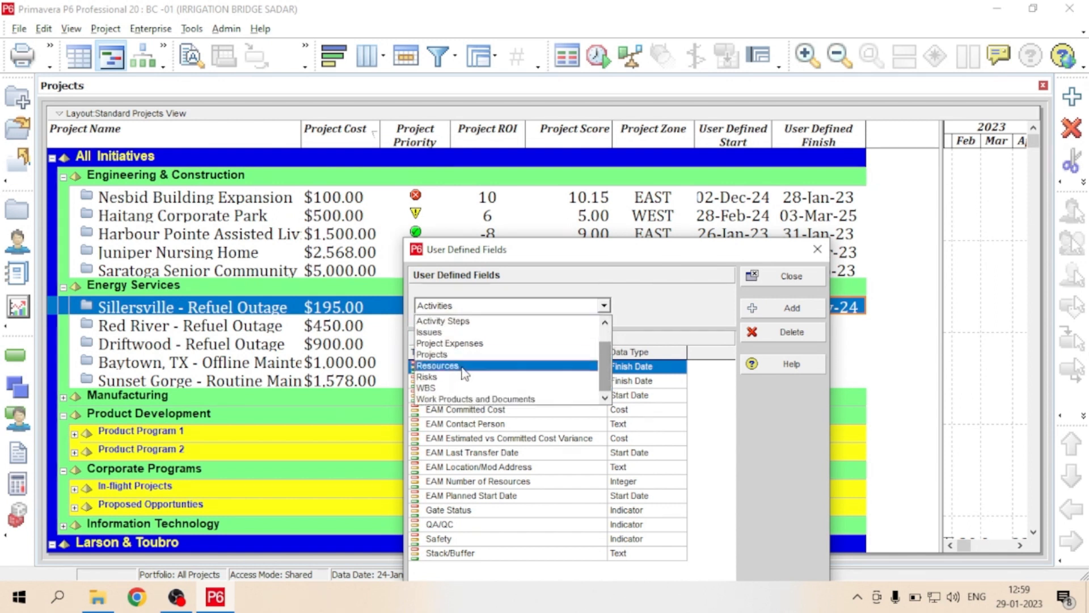
{"action": "scroll", "coordinate": [465, 378], "scroll_direction": "up", "scroll_amount": 2}
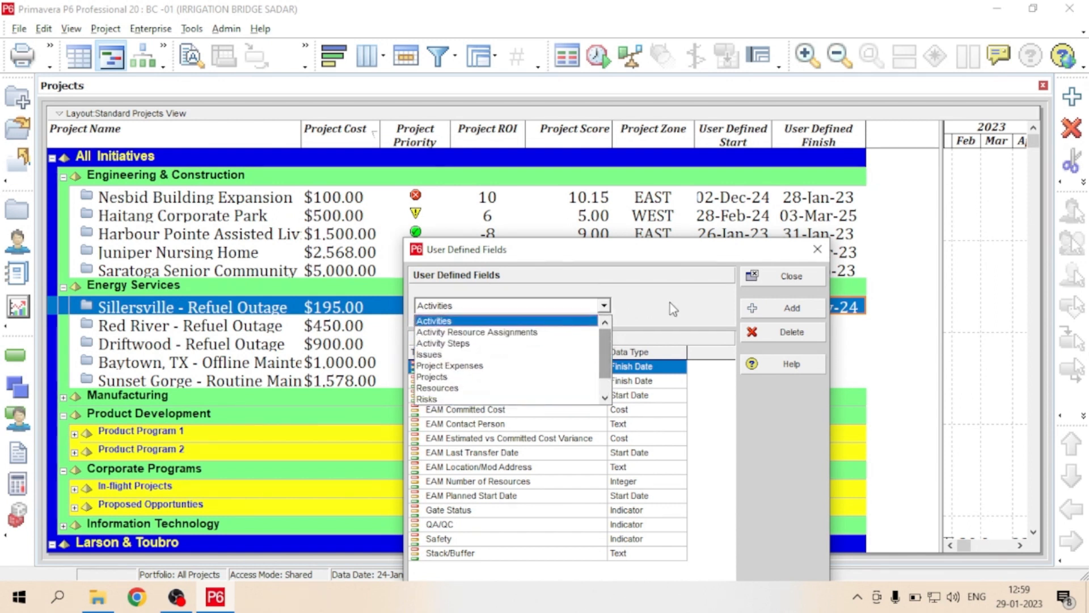
{"action": "mouse_move", "coordinate": [605, 342]}
{"action": "left_mouse_down"}
{"action": "mouse_move", "coordinate": [605, 354]}
{"action": "mouse_move", "coordinate": [604, 326]}
{"action": "left_mouse_up"}
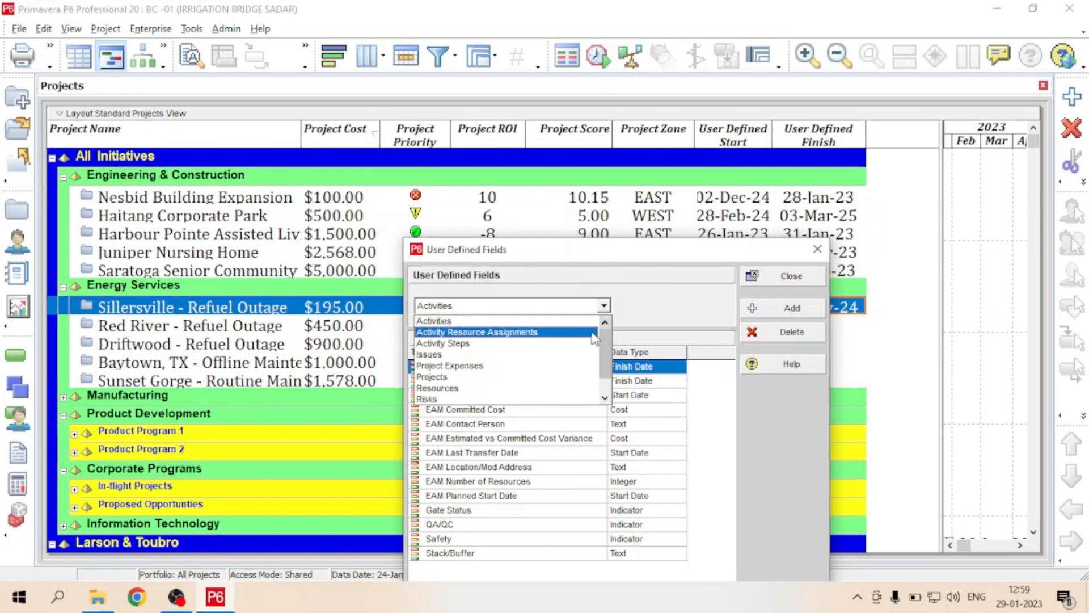
{"action": "scroll", "coordinate": [602, 344], "scroll_direction": "down", "scroll_amount": 1}
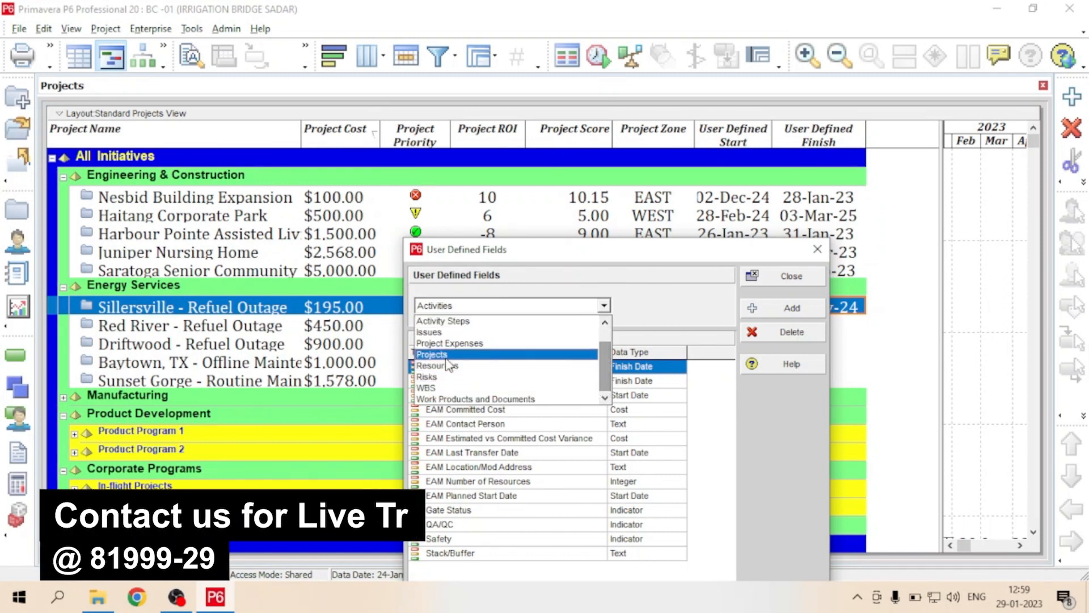
{"action": "left_click", "coordinate": [447, 359]}
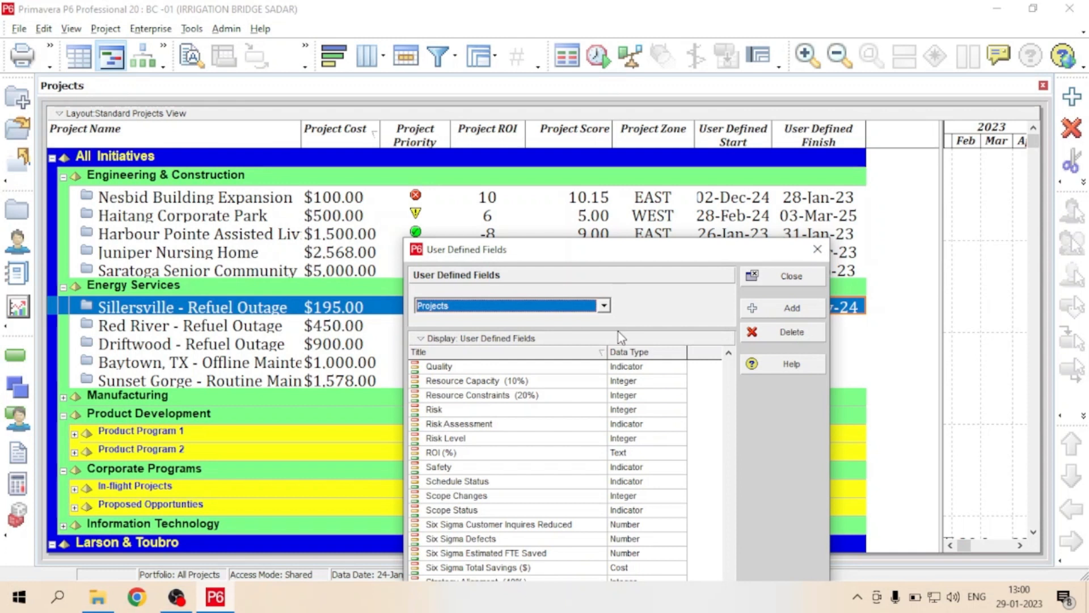
- Examine the titles and data types of the existing user defined fields for projects
{"action": "left_click_drag", "start_coordinate": [641, 257], "coordinate": [675, 202]}
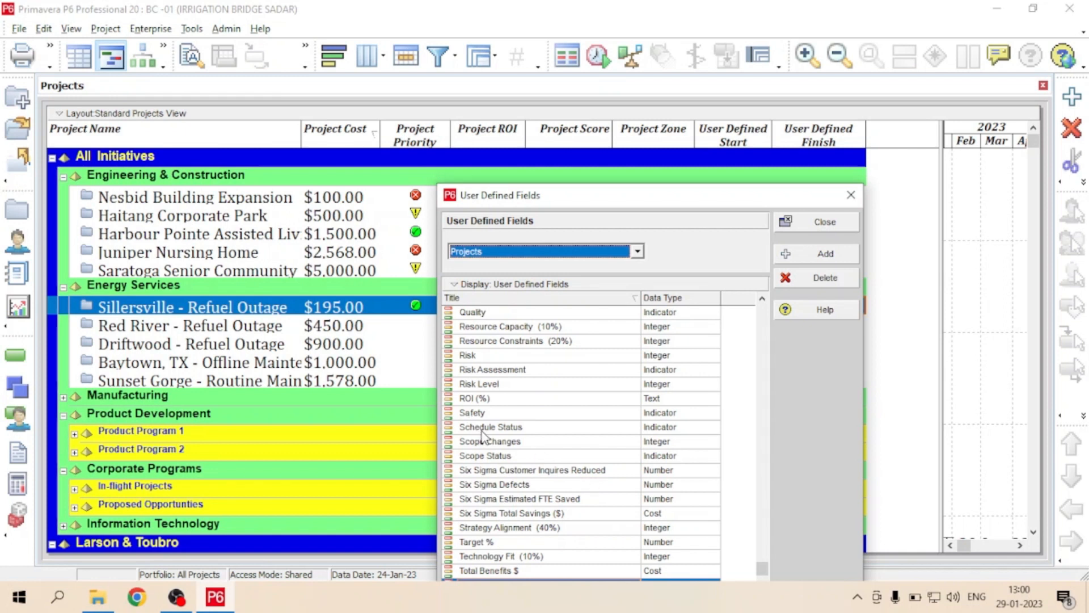
{"action": "left_click", "coordinate": [736, 401]}
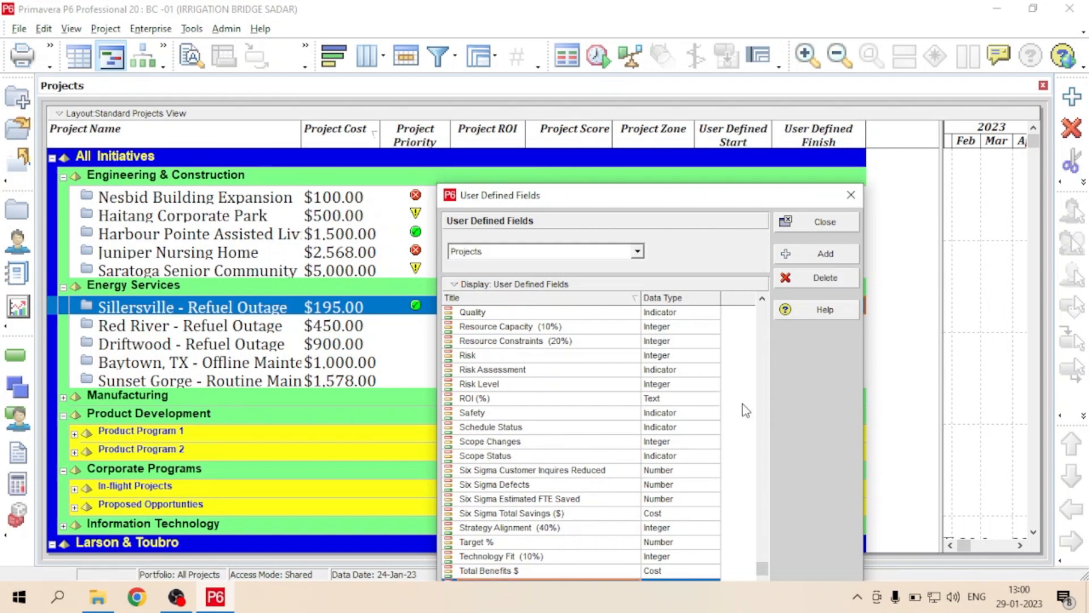
{"action": "scroll", "coordinate": [611, 485], "scroll_direction": "up", "scroll_amount": 3}
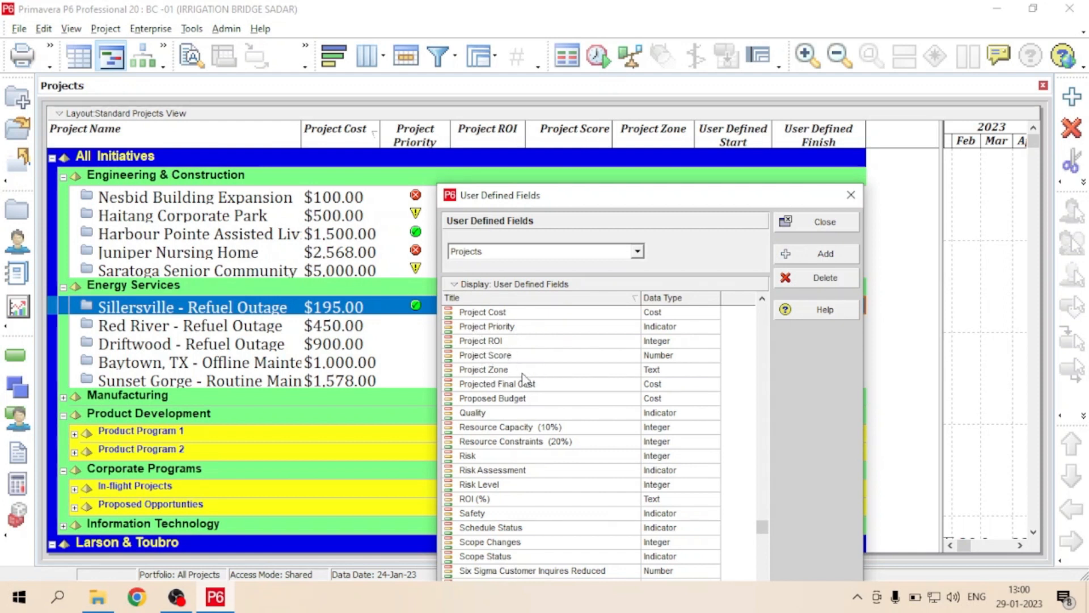
{"action": "scroll", "coordinate": [561, 443], "scroll_direction": "down", "scroll_amount": 2}
{"action": "scroll", "coordinate": [562, 445], "scroll_direction": "down", "scroll_amount": 1}
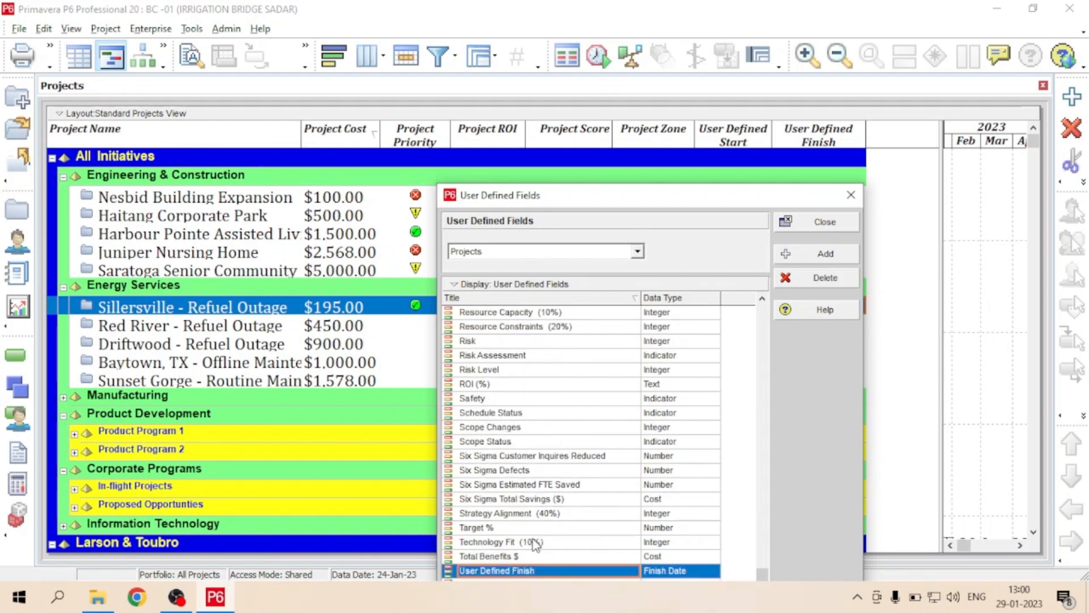
{"action": "scroll", "coordinate": [542, 512], "scroll_direction": "up", "scroll_amount": 2}
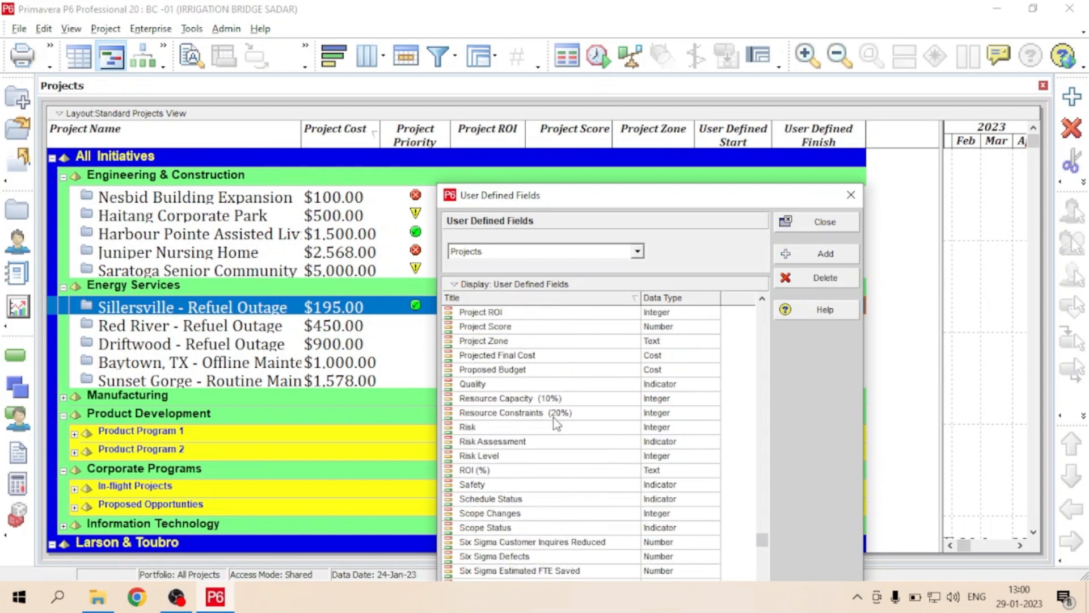
{"action": "scroll", "coordinate": [540, 351], "scroll_direction": "up", "scroll_amount": 3}
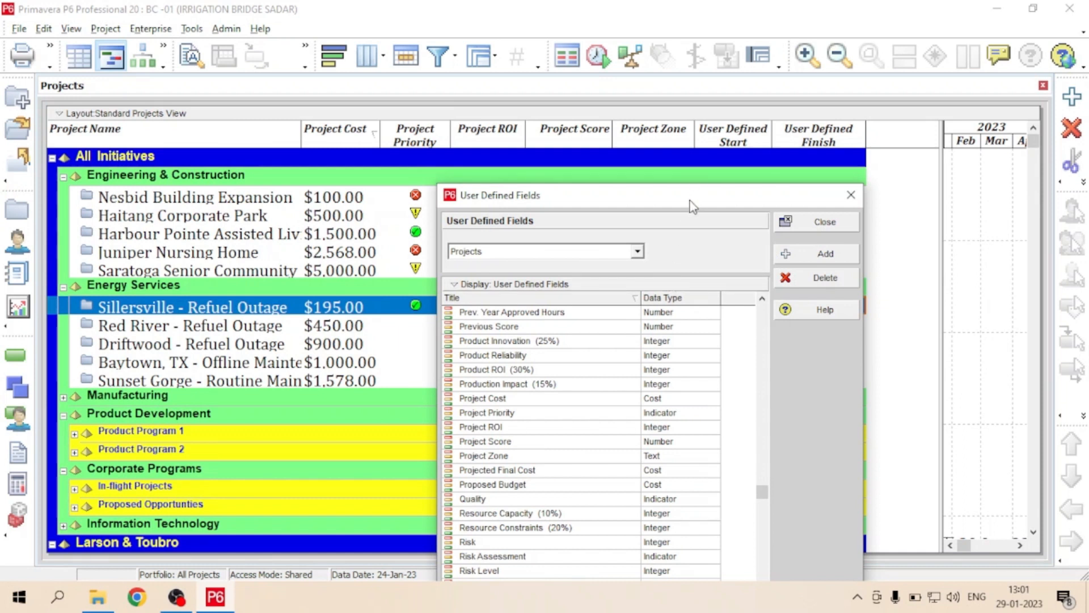
{"action": "left_click_drag", "start_coordinate": [692, 206], "coordinate": [793, 209]}
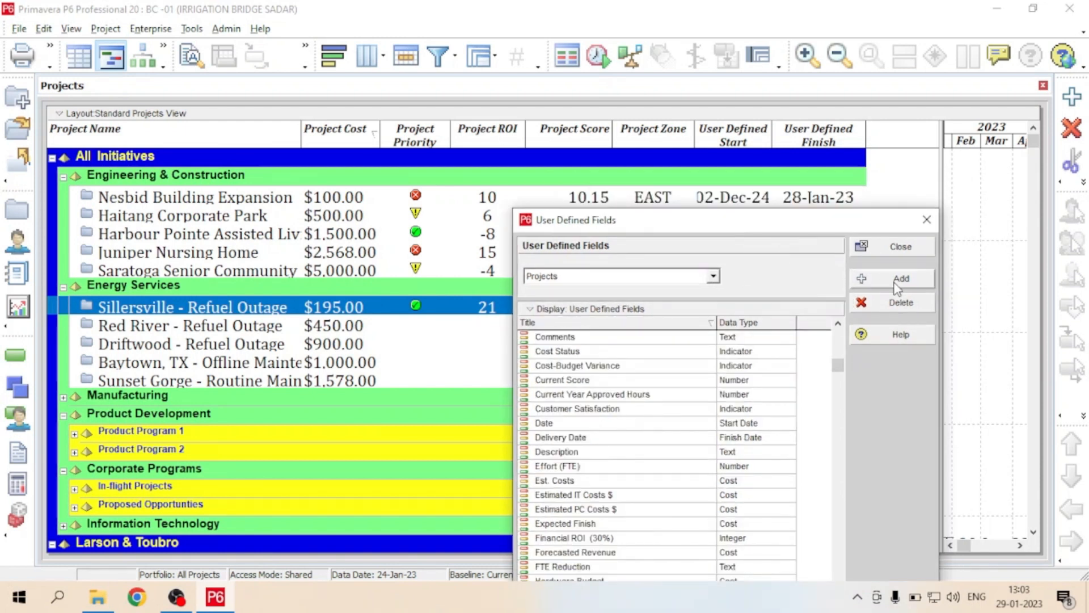
- Add a new user defined field for projects and set its data type to Integer
{"action": "left_click", "coordinate": [897, 288]}
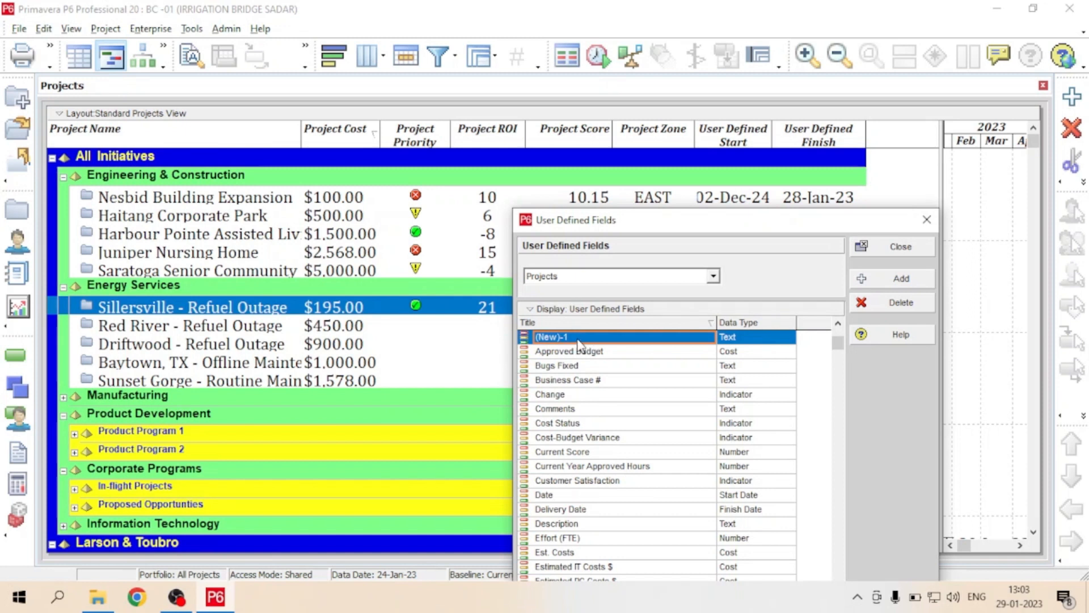
{"action": "left_click", "coordinate": [793, 342]}
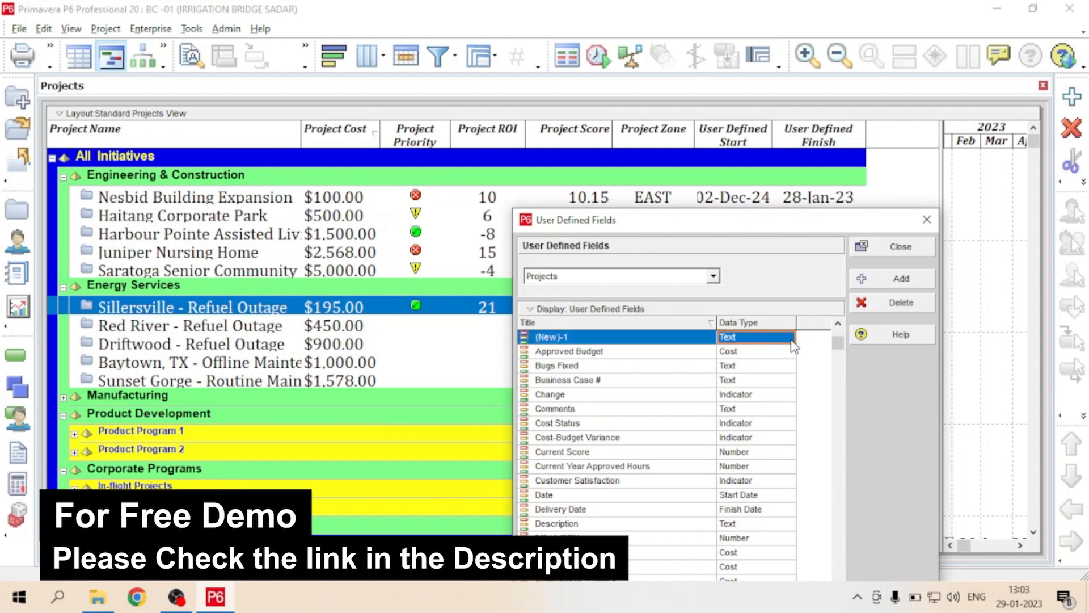
{"action": "left_click", "coordinate": [792, 343]}
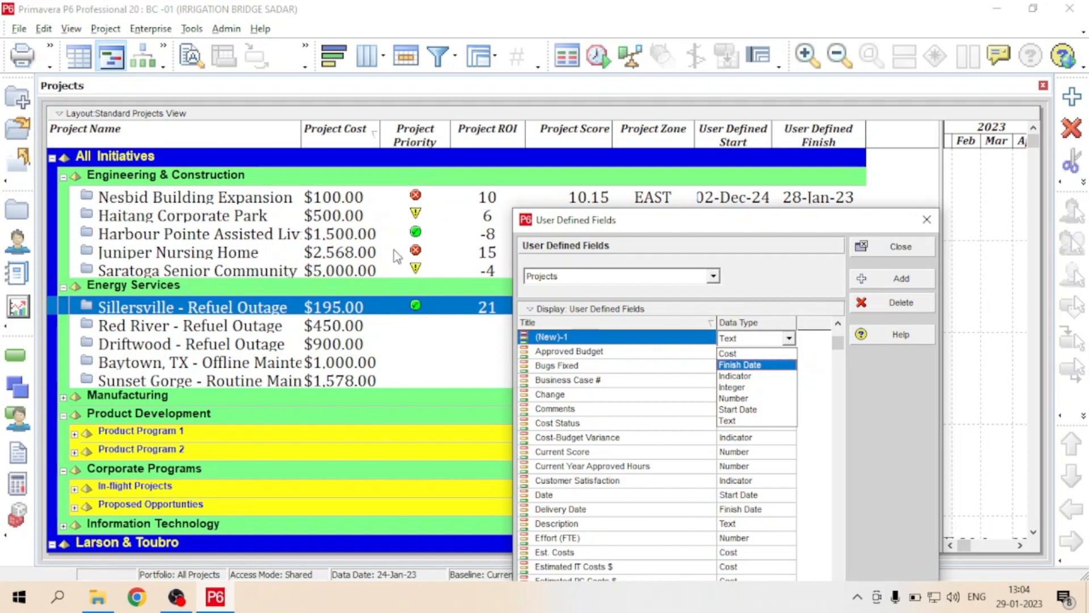
{"action": "left_click", "coordinate": [749, 388]}
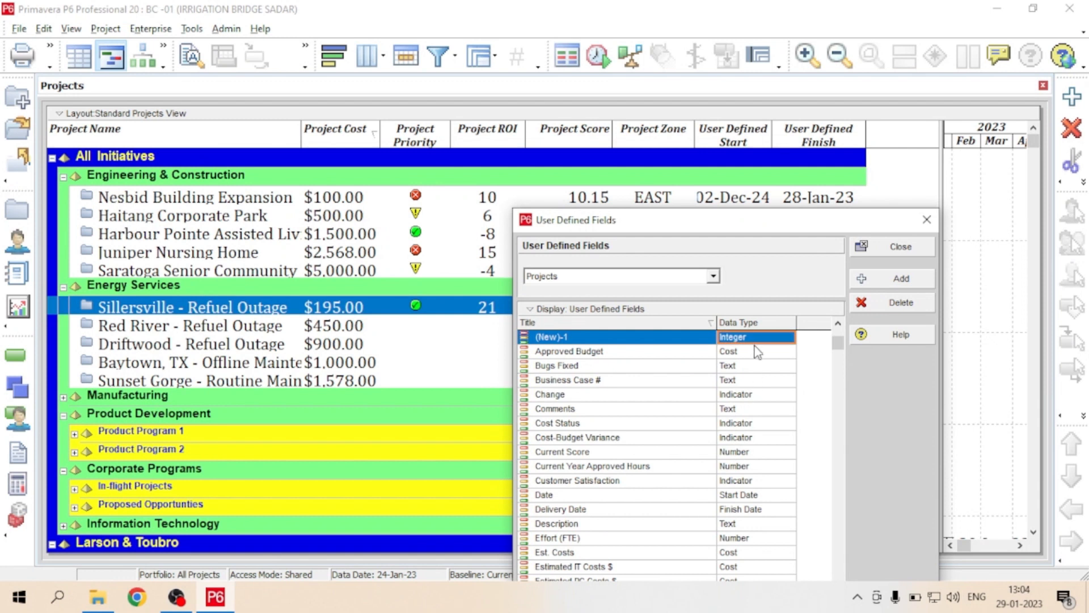
- Set the new project field's data type to Text and close the User Defined Fields dialog
{"action": "left_click_drag", "start_coordinate": [666, 217], "coordinate": [736, 260]}
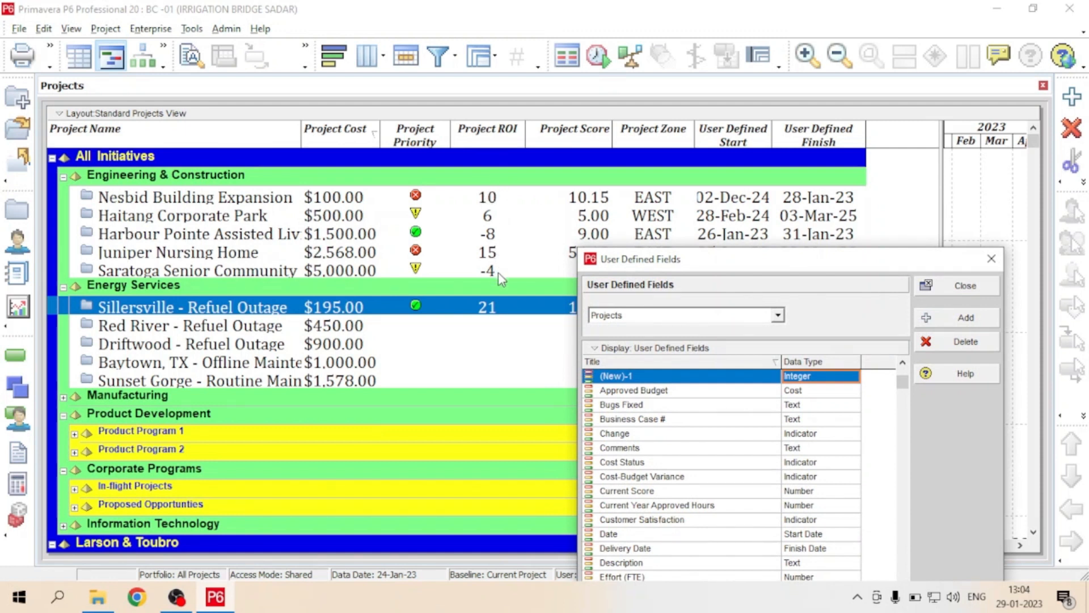
{"action": "left_click", "coordinate": [821, 376]}
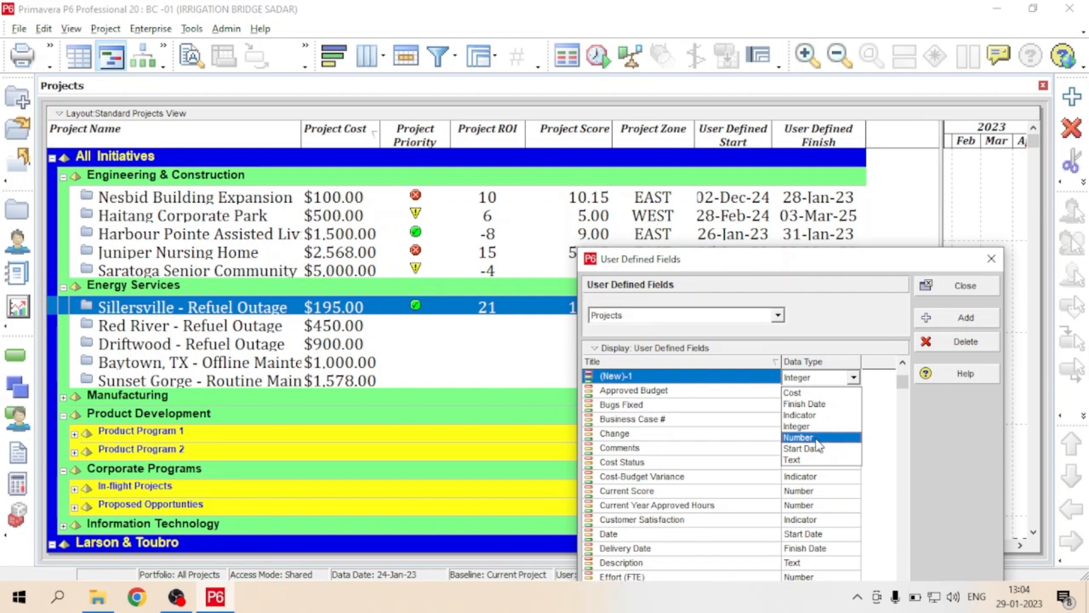
{"action": "left_click", "coordinate": [785, 270]}
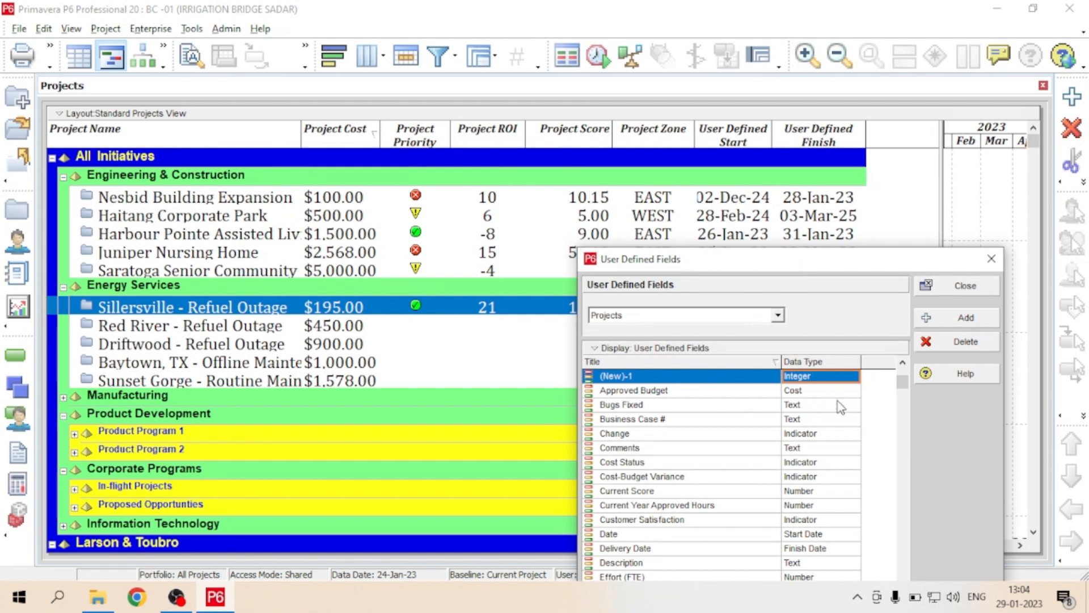
{"action": "left_click", "coordinate": [852, 377]}
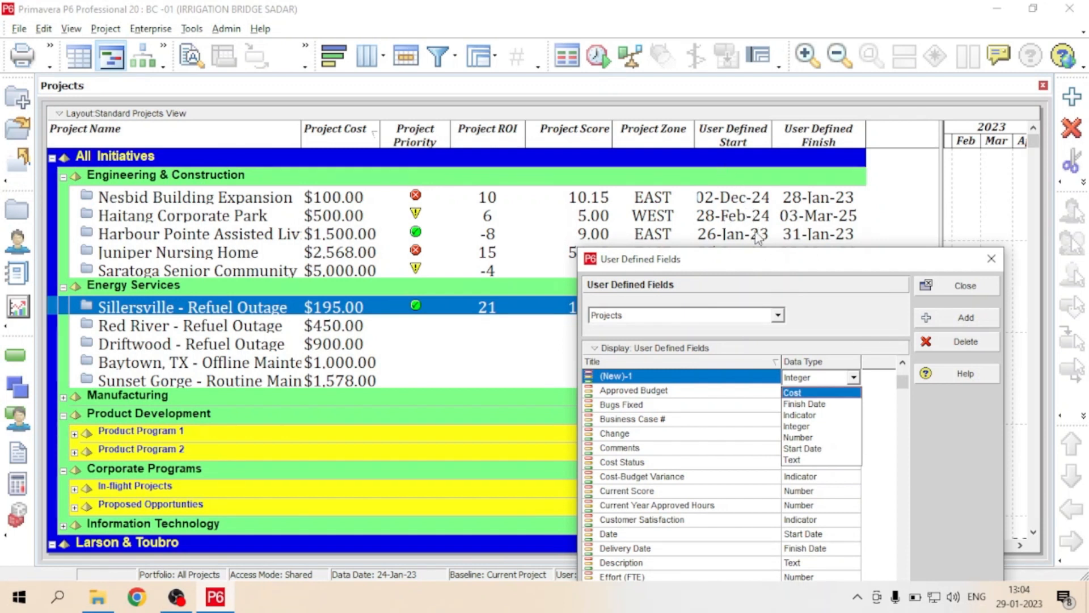
{"action": "left_click", "coordinate": [809, 461]}
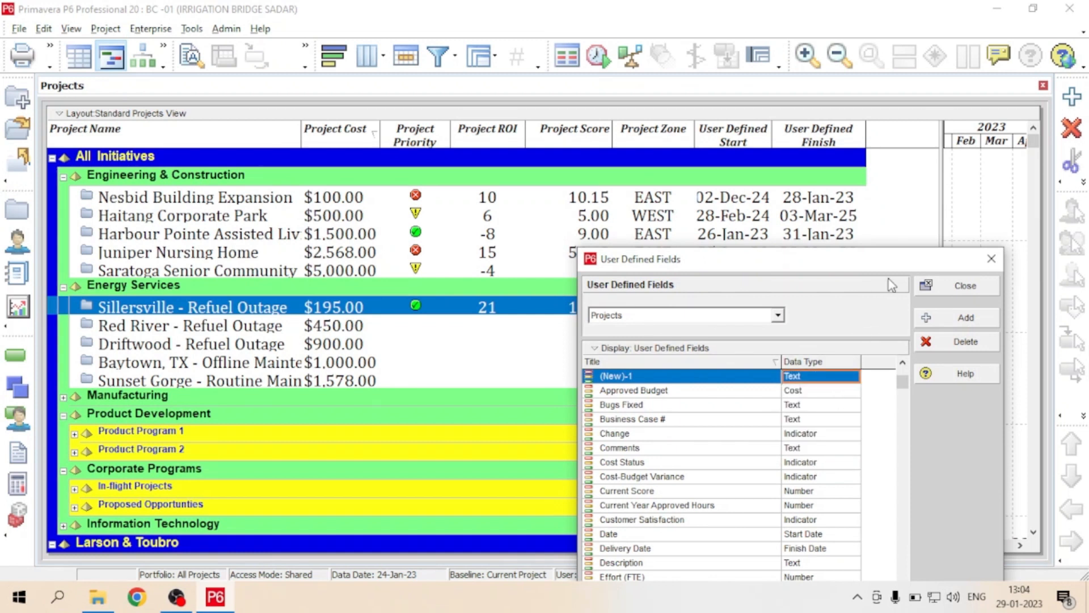
{"action": "left_click_drag", "start_coordinate": [912, 271], "coordinate": [823, 278]}
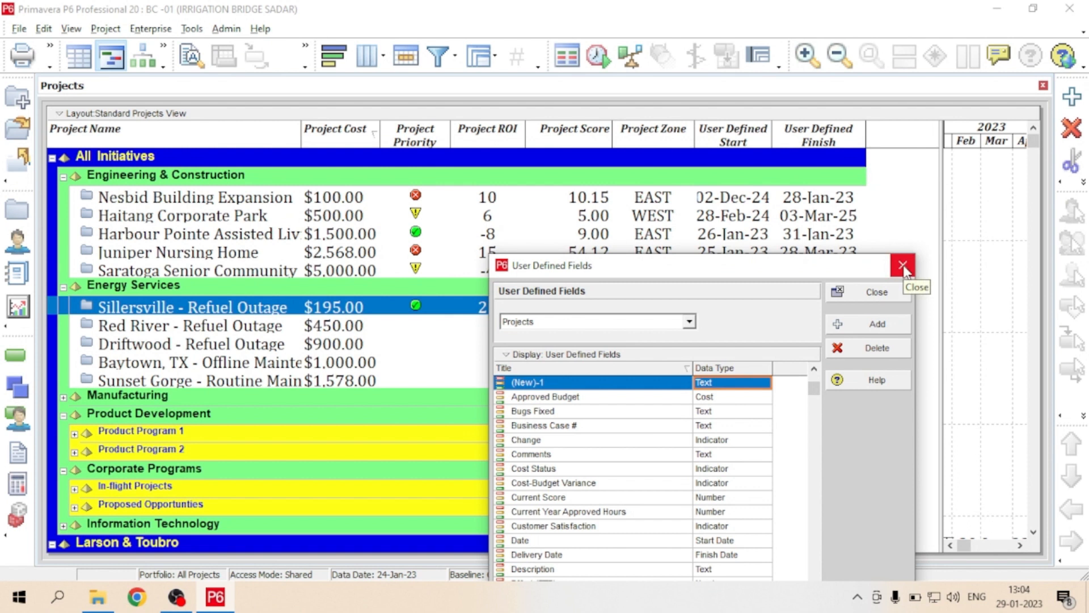
{"action": "left_click_drag", "start_coordinate": [808, 273], "coordinate": [910, 172]}
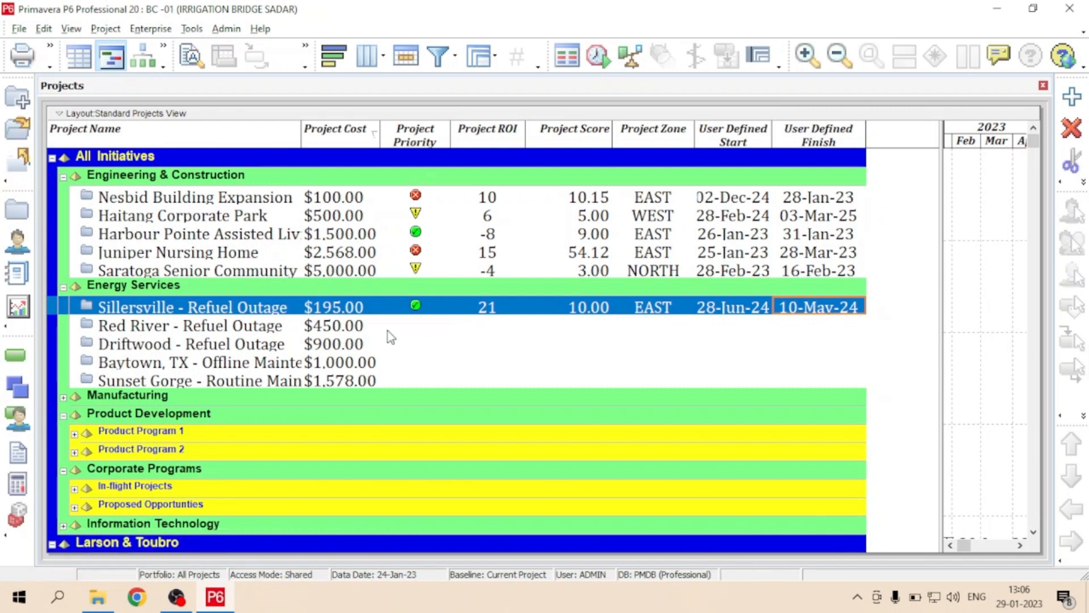
- Set the Project Cost of the Sillersville - Refuel Outage project to 500
{"action": "left_click", "coordinate": [329, 314]}
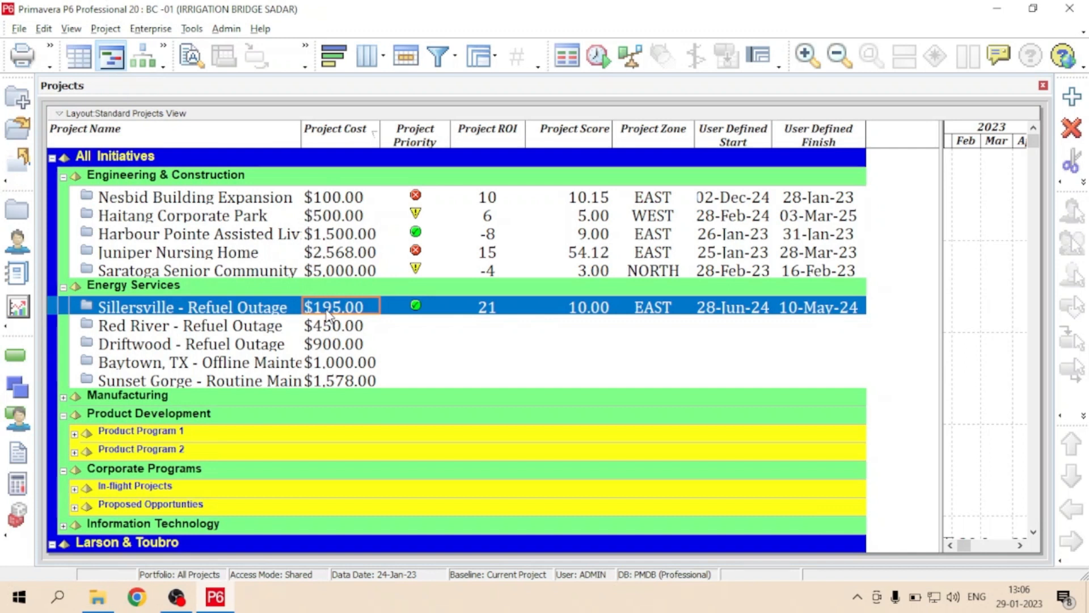
{"action": "type", "text": "500"}
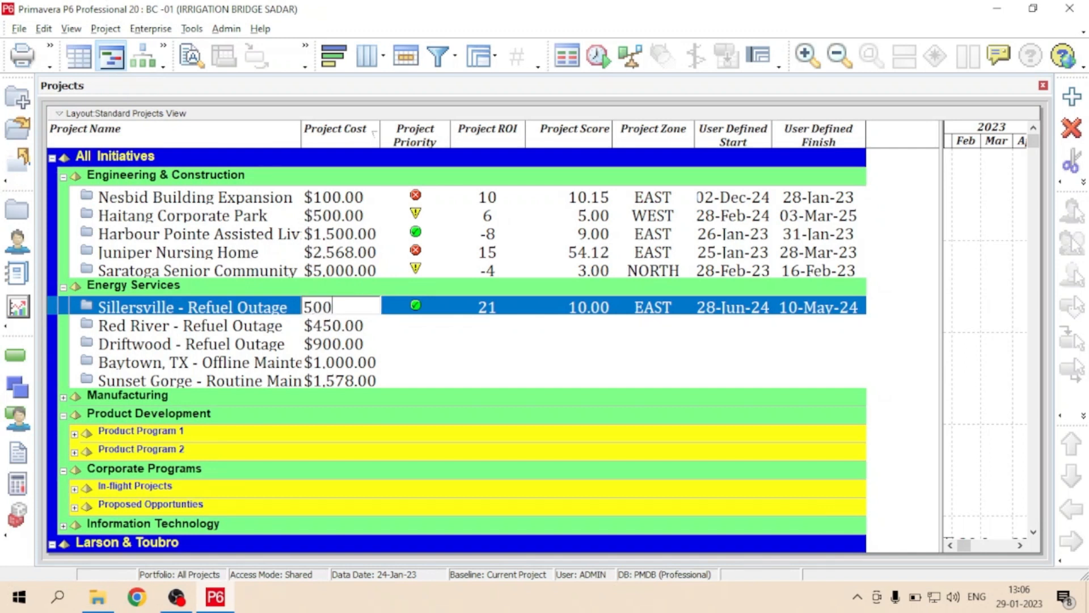
{"action": "key", "text": "Return"}
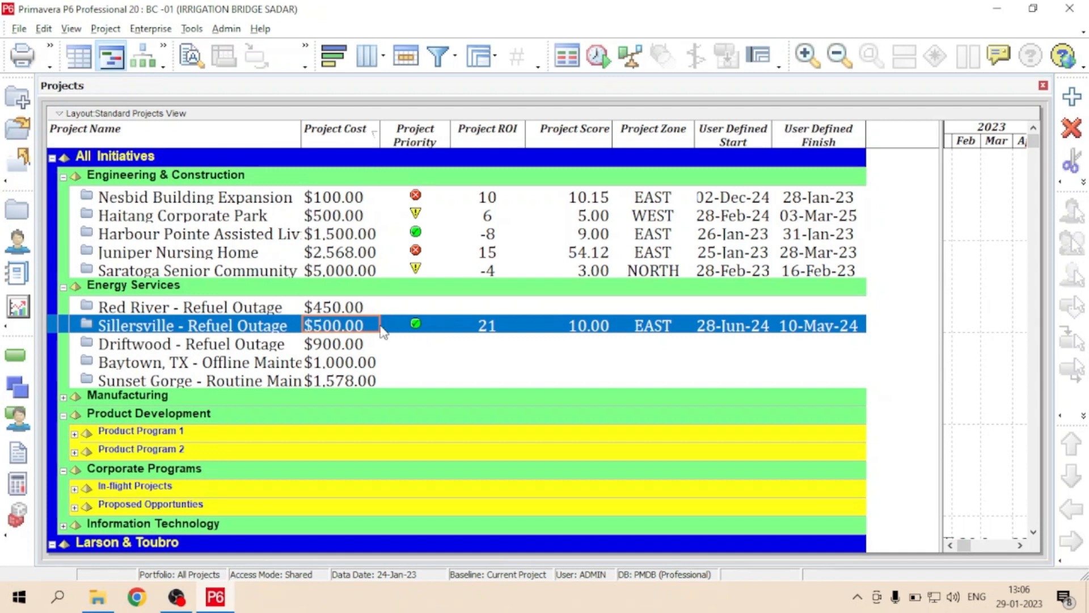
- Set the Project Cost of the Red River - Refuel Outage project to 1000
{"action": "left_click", "coordinate": [339, 311]}
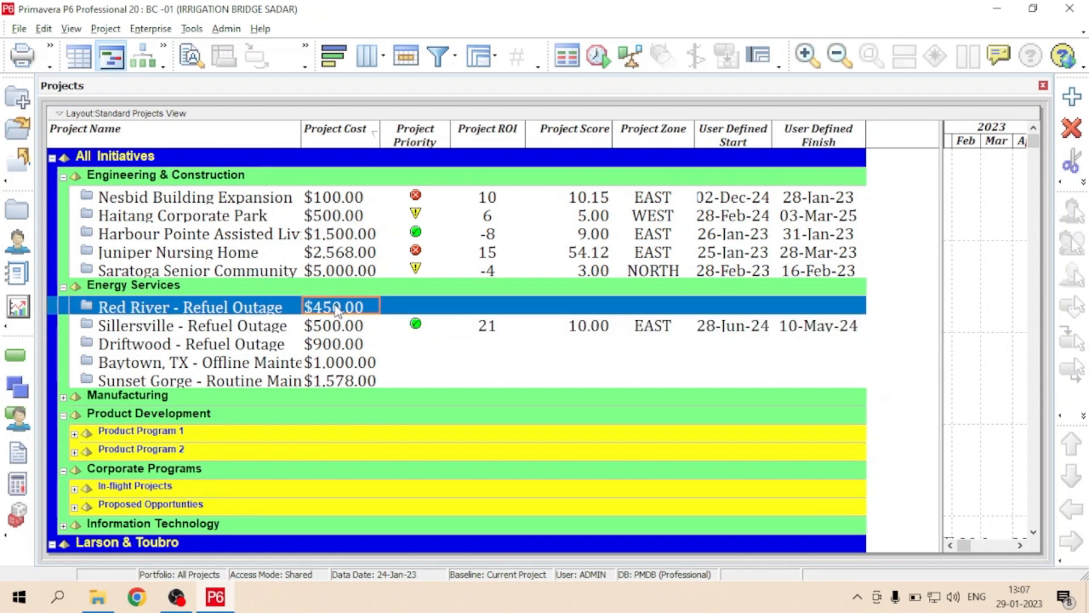
{"action": "left_click", "coordinate": [336, 307]}
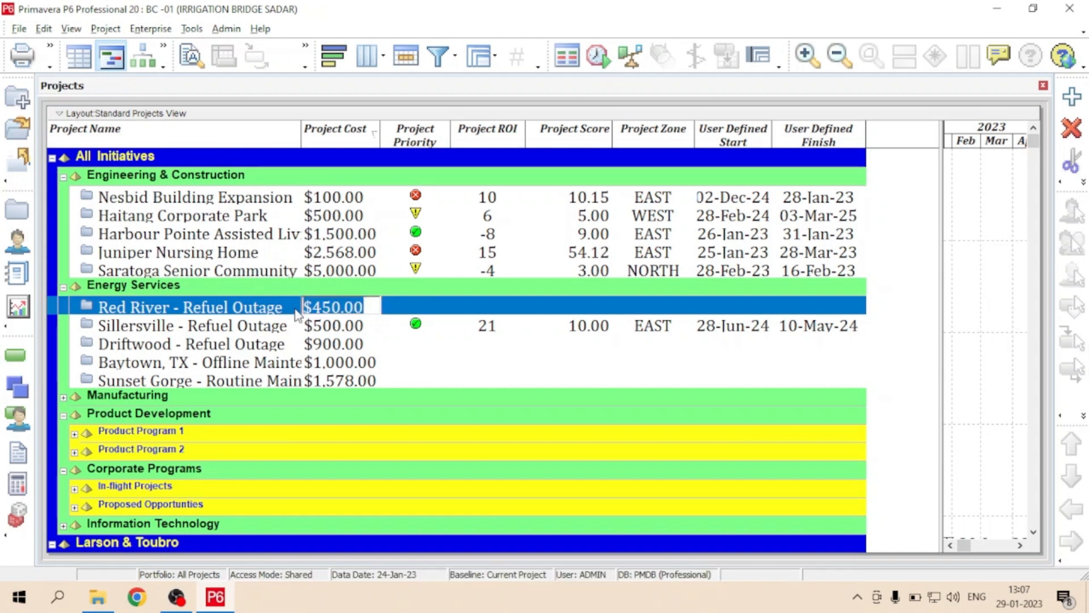
{"action": "type", "text": "1000"}
{"action": "key", "text": "Return"}
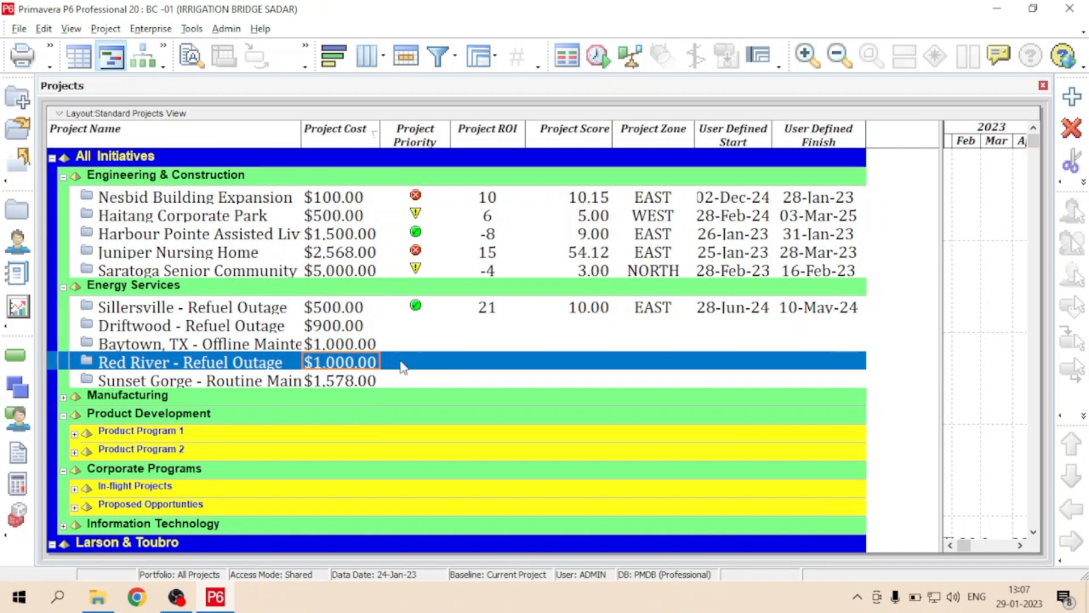
- Set the Project Priority of the Red River - Refuel Outage project to the blue star indicator
{"action": "left_click", "coordinate": [427, 367]}
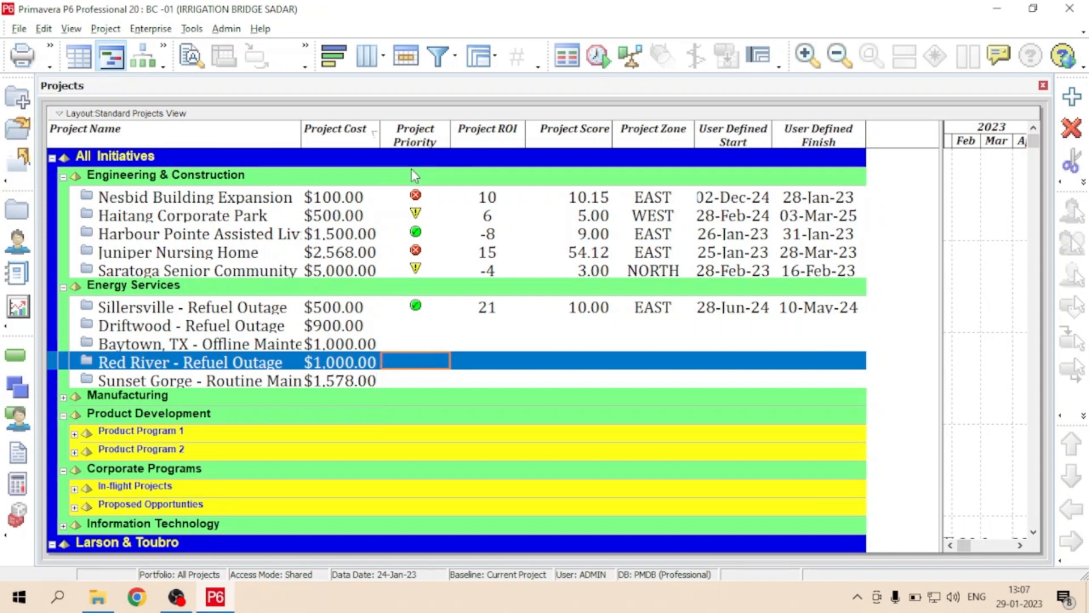
{"action": "left_click", "coordinate": [435, 368]}
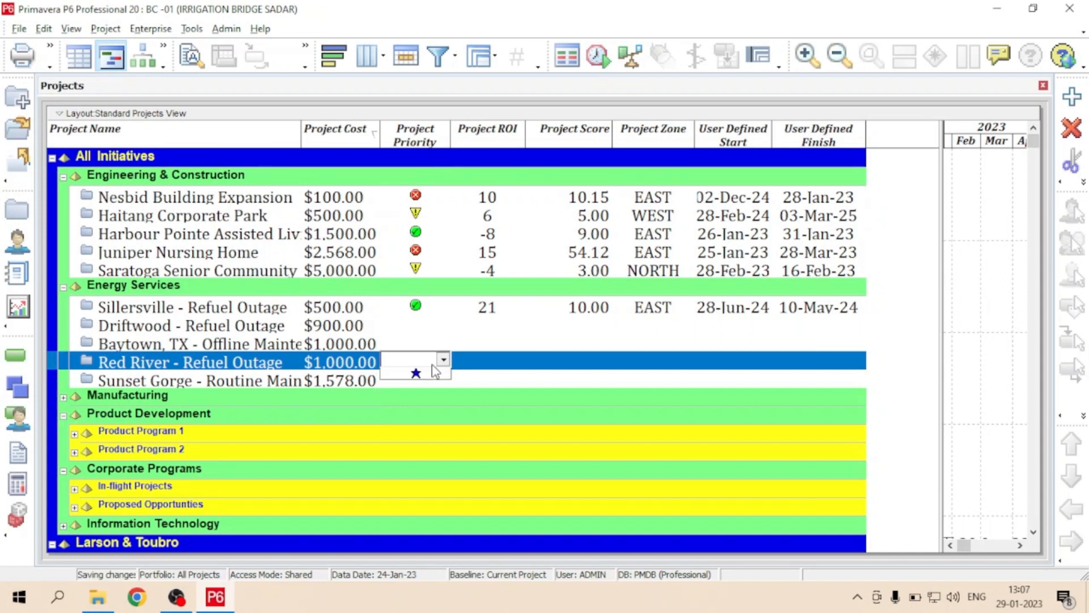
{"action": "left_click", "coordinate": [441, 360]}
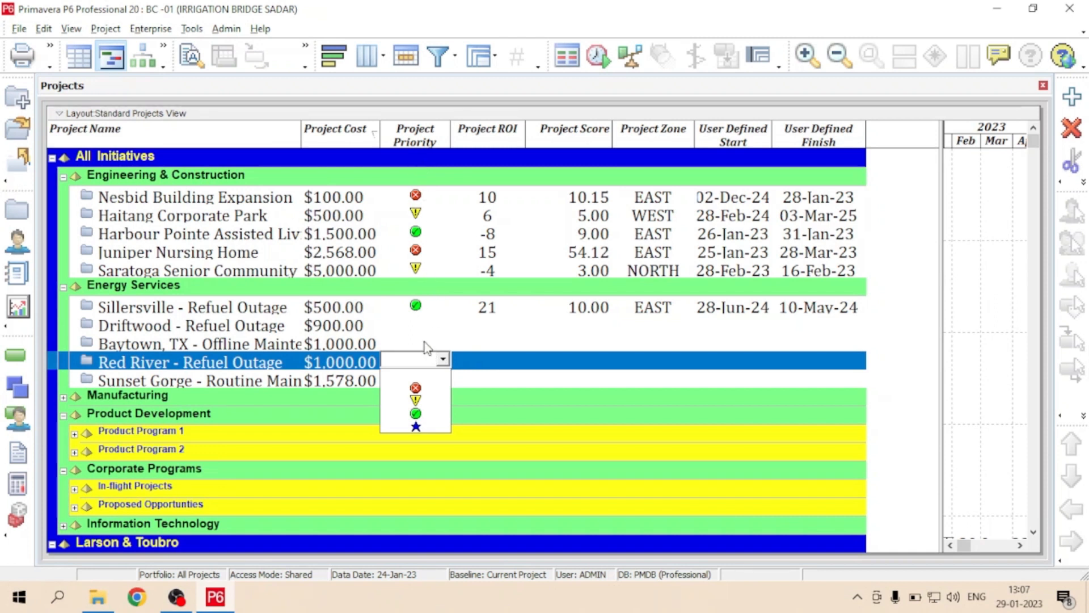
{"action": "left_click", "coordinate": [427, 430]}
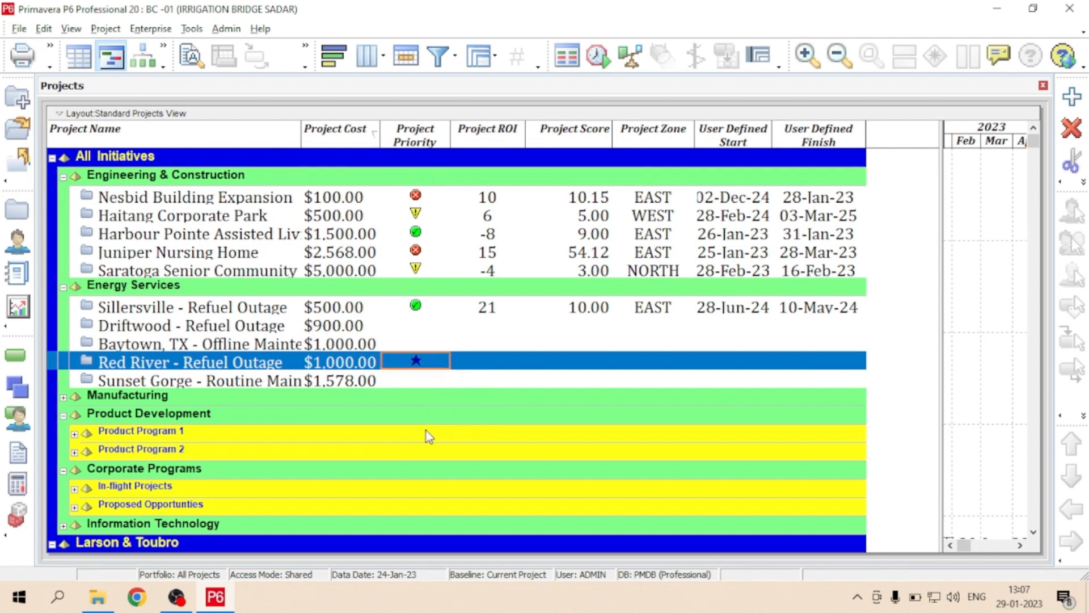
- Set the Project Priority of the Baytown, TX project to the yellow warning indicator and of Driftwood - Refuel Outage to the green check indicator
{"action": "left_click", "coordinate": [426, 344]}
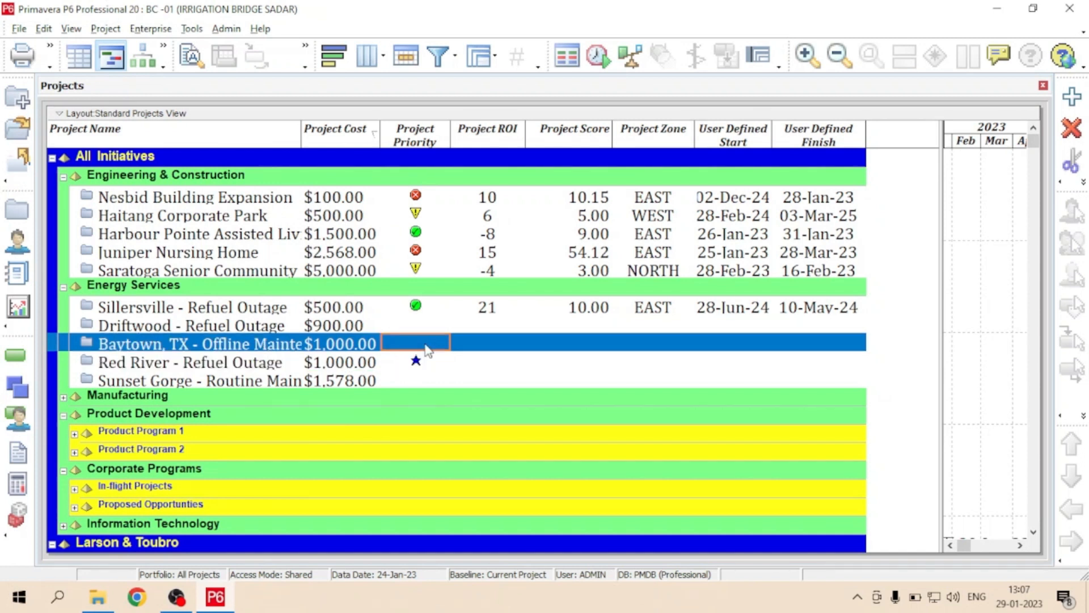
{"action": "left_click", "coordinate": [426, 345]}
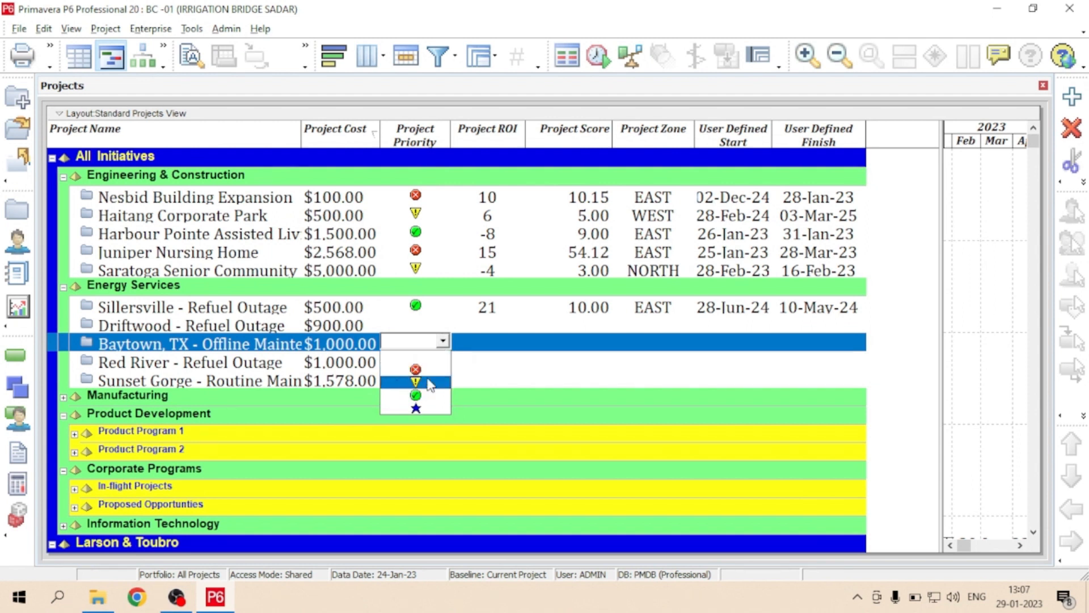
{"action": "left_click", "coordinate": [430, 384]}
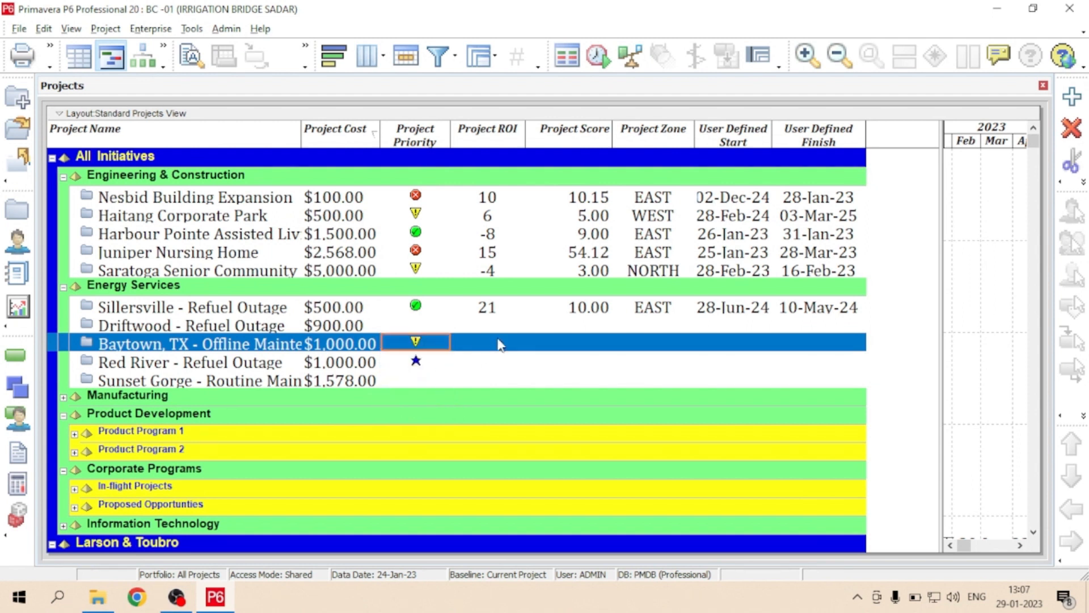
{"action": "left_click", "coordinate": [426, 324]}
{"action": "left_click", "coordinate": [431, 324]}
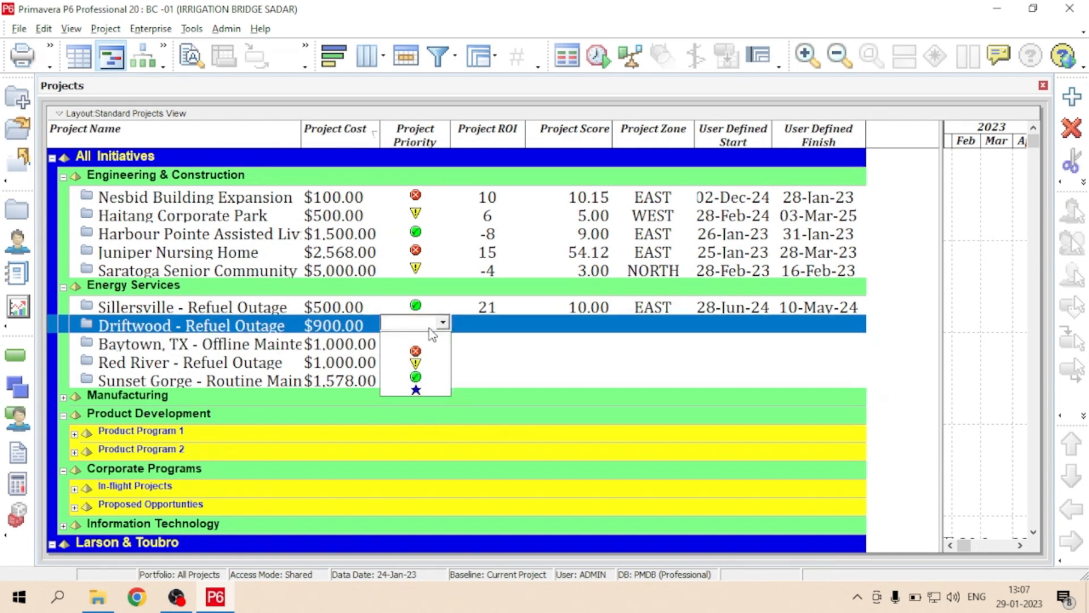
{"action": "left_click", "coordinate": [419, 378]}
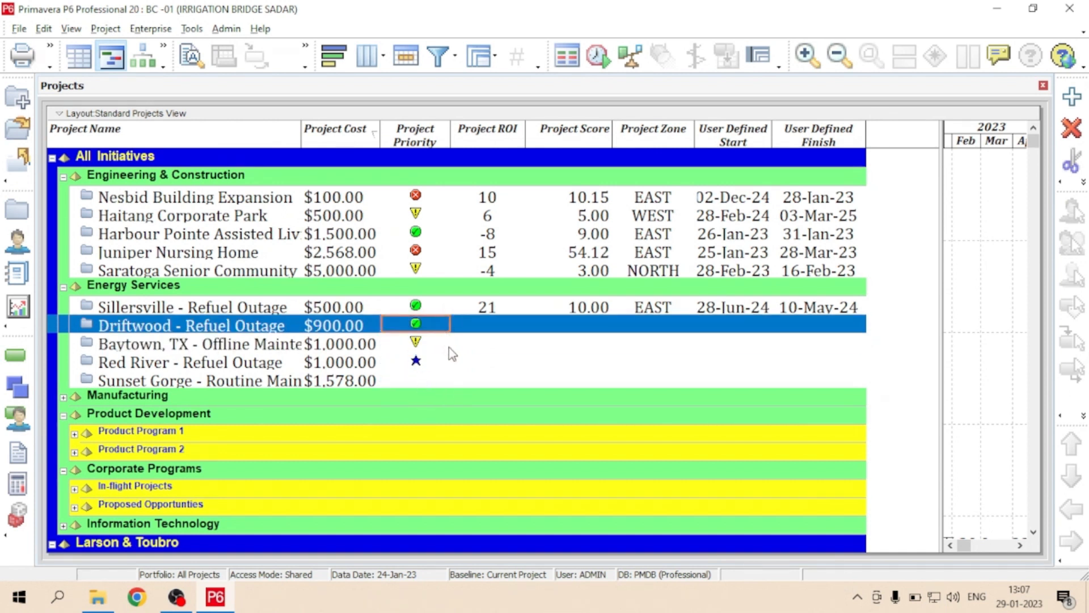
- Set the Project ROI of the Driftwood - Refuel Outage project to -4
{"action": "left_click", "coordinate": [490, 326]}
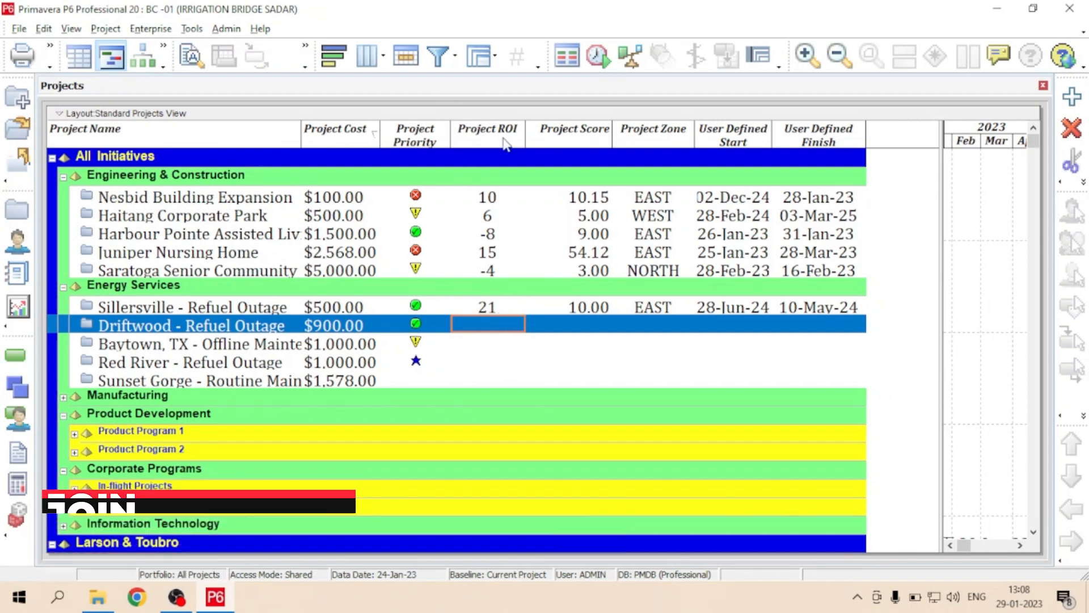
{"action": "left_click", "coordinate": [513, 328]}
{"action": "left_click", "coordinate": [519, 335]}
{"action": "left_click", "coordinate": [518, 334]}
{"action": "left_click", "coordinate": [518, 335]}
{"action": "left_click", "coordinate": [518, 334]}
{"action": "left_click", "coordinate": [494, 345]}
{"action": "left_click", "coordinate": [547, 328]}
{"action": "left_click", "coordinate": [582, 363]}
{"action": "left_click", "coordinate": [584, 330]}
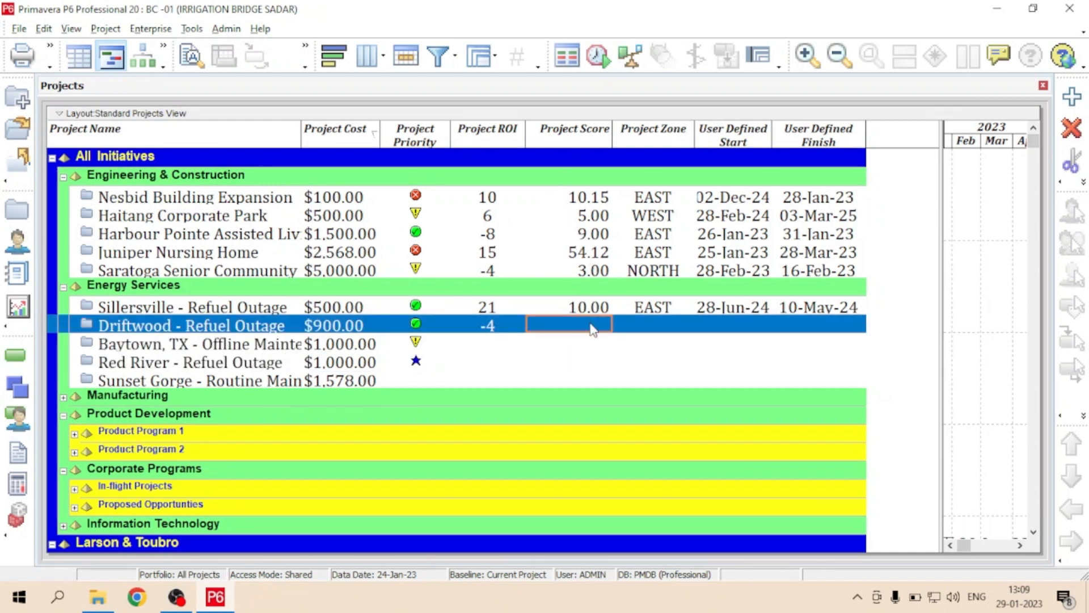
- Try to enter the decimal value 4.1 as the Project ROI of the Driftwood - Refuel Outage project
{"action": "left_click", "coordinate": [489, 326]}
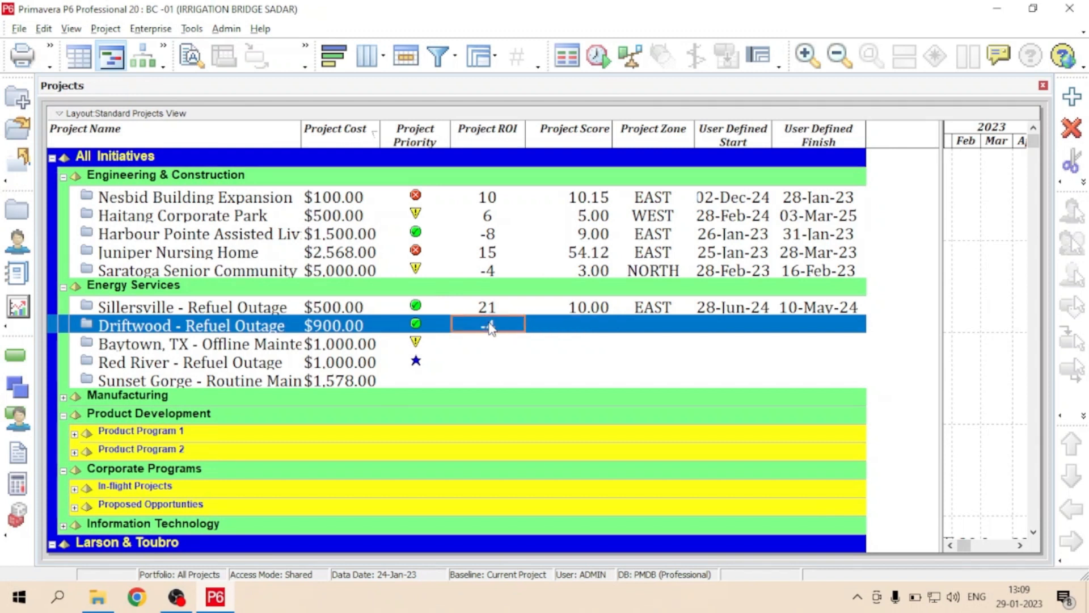
{"action": "type", "text": "4.1"}
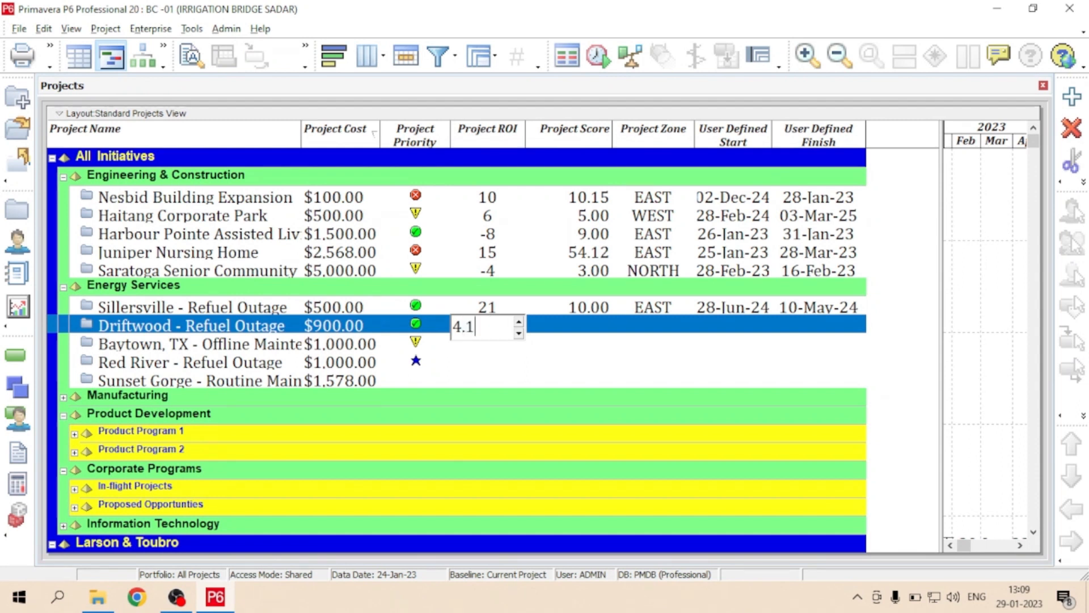
{"action": "key", "text": "Return"}
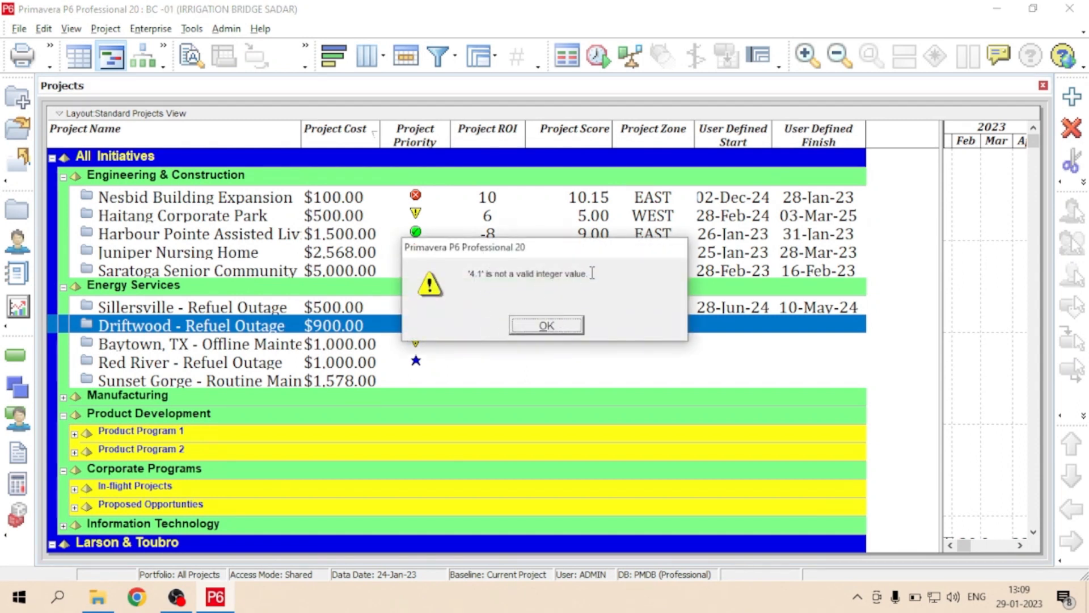
{"action": "left_click", "coordinate": [543, 326]}
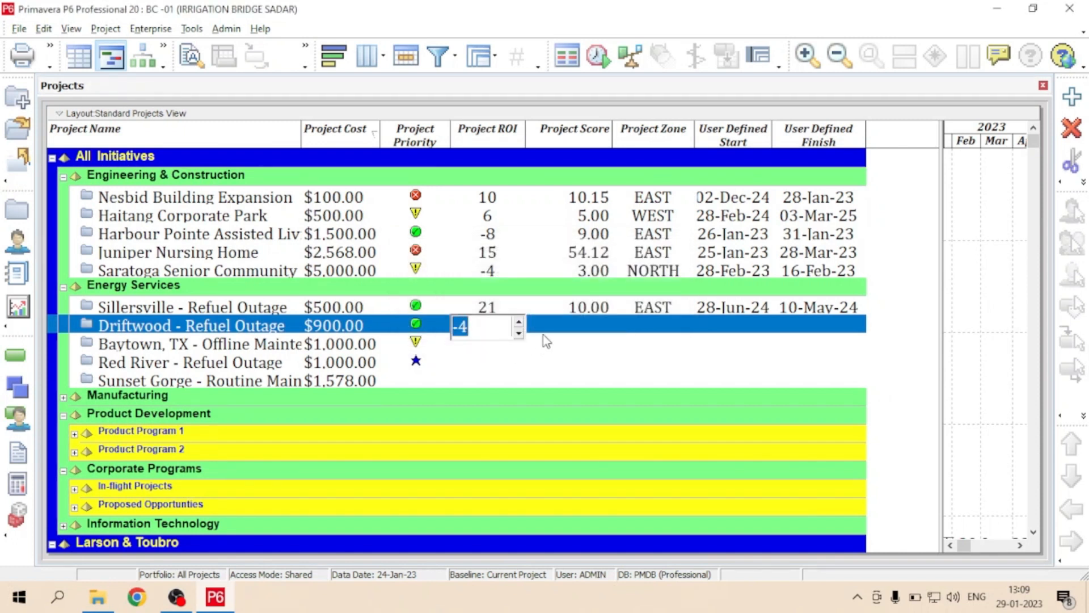
- Set the Project Score of the Driftwood - Refuel Outage project to 54.25
{"action": "left_click", "coordinate": [583, 334]}
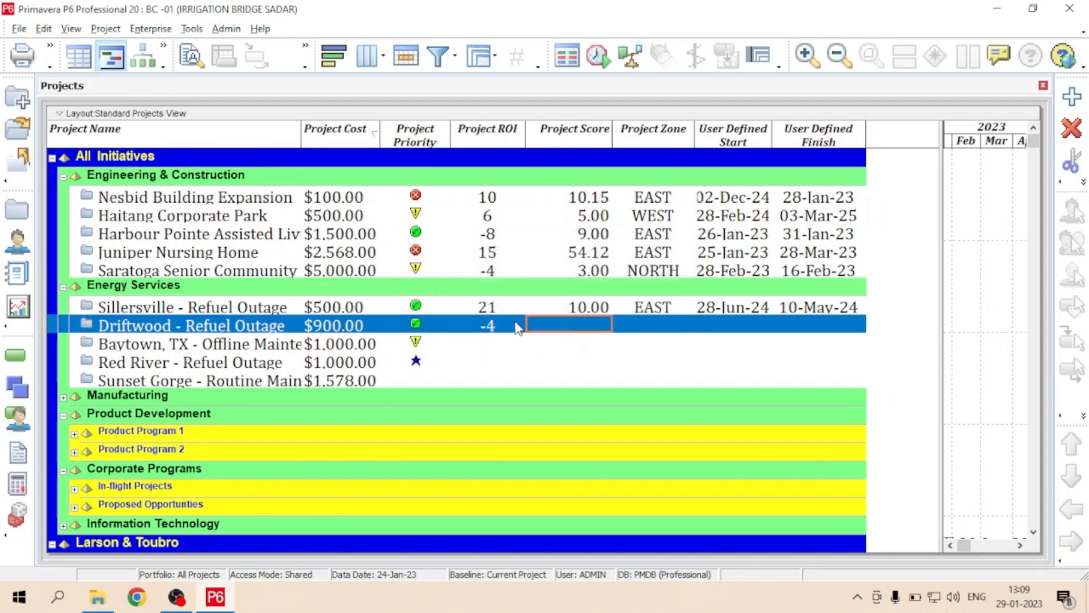
{"action": "left_click", "coordinate": [584, 324]}
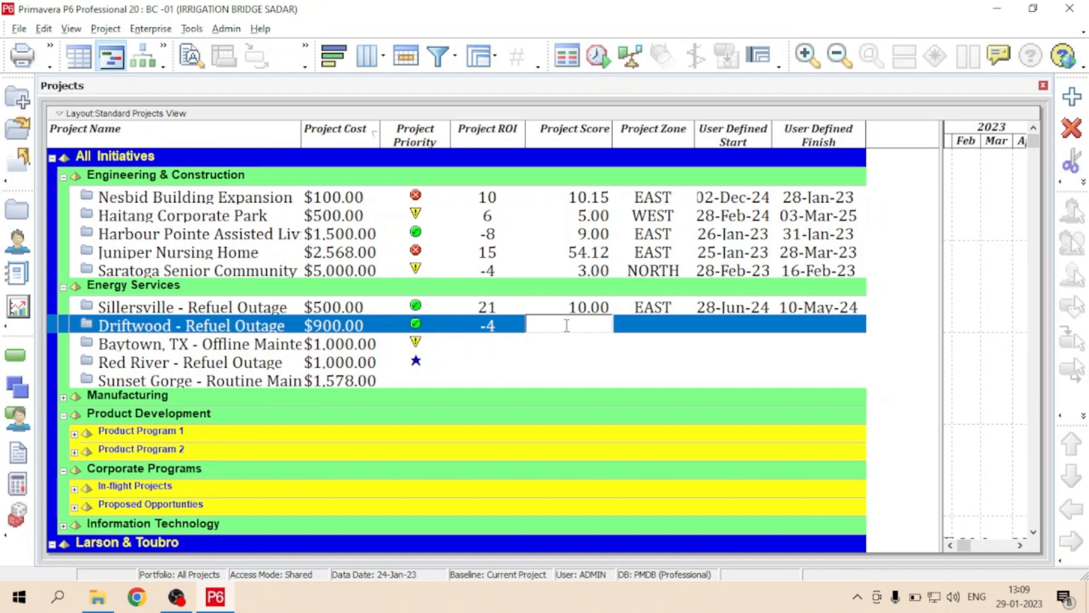
{"action": "type", "text": "54.25"}
{"action": "key", "text": "Return"}
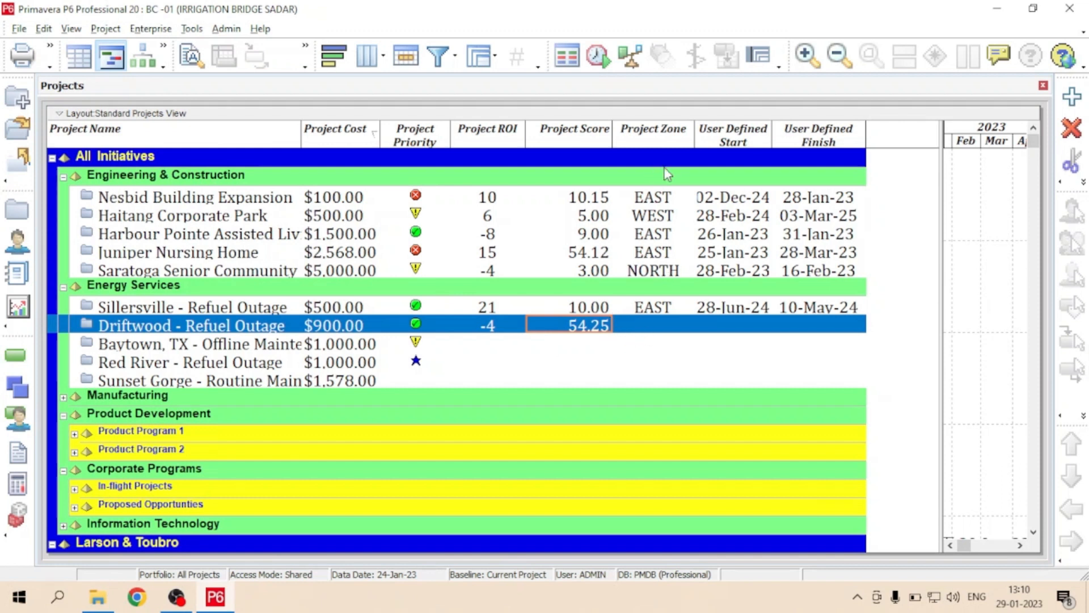
- Set the Project Zone of the Driftwood - Refuel Outage project to EAST
{"action": "left_click", "coordinate": [674, 331]}
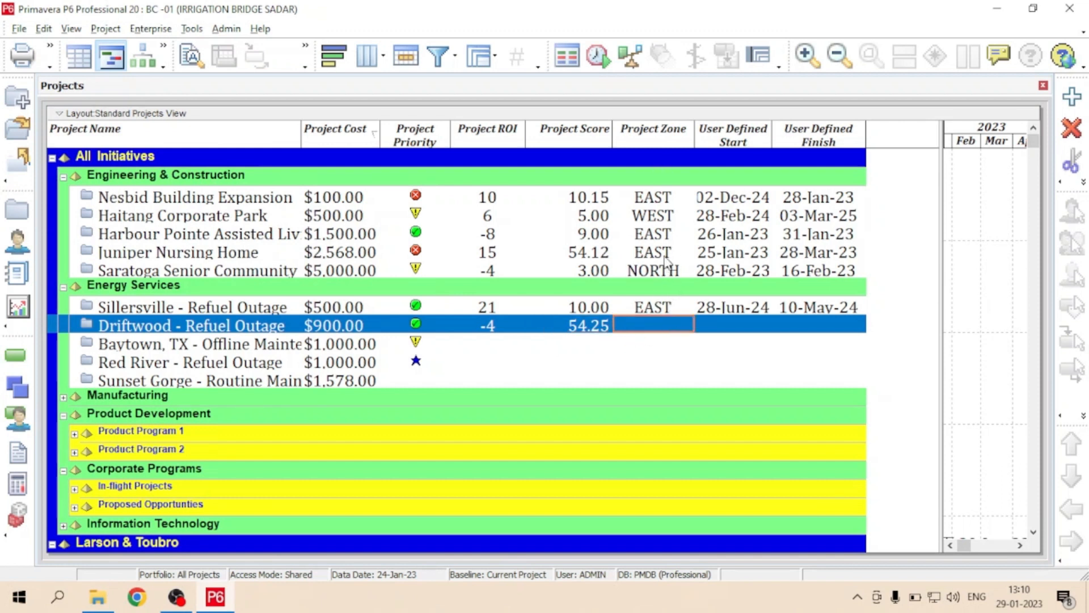
{"action": "left_click", "coordinate": [662, 329]}
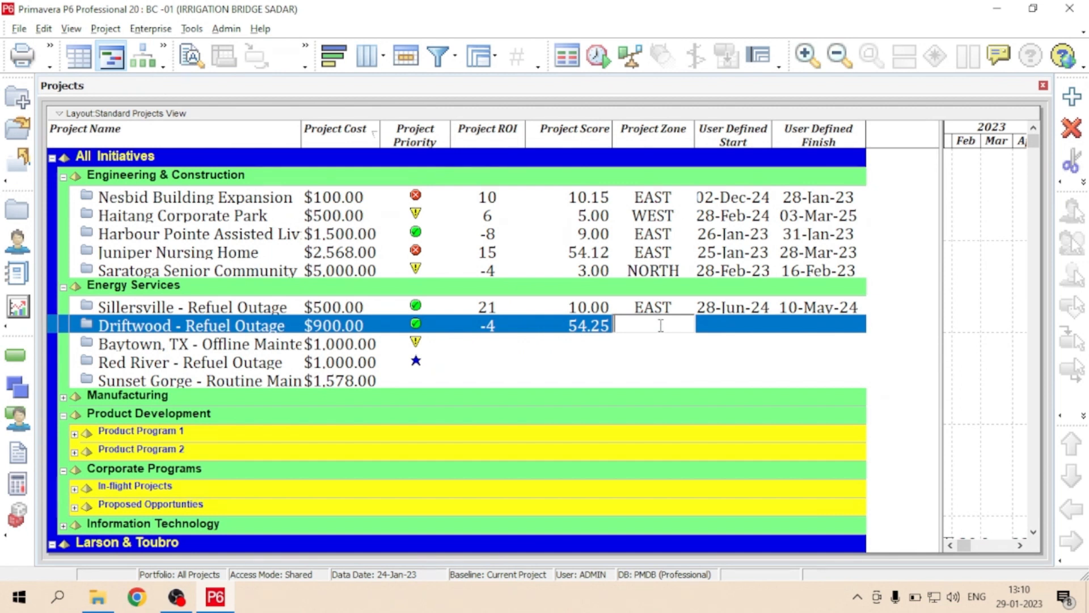
{"action": "type", "text": "EAST"}
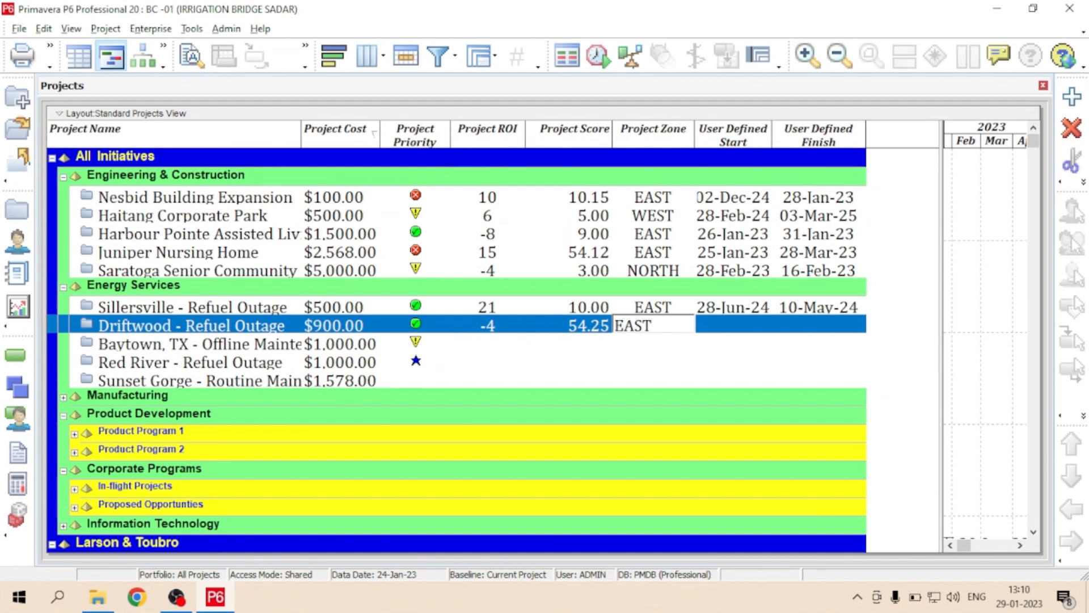
{"action": "key", "text": "Return"}
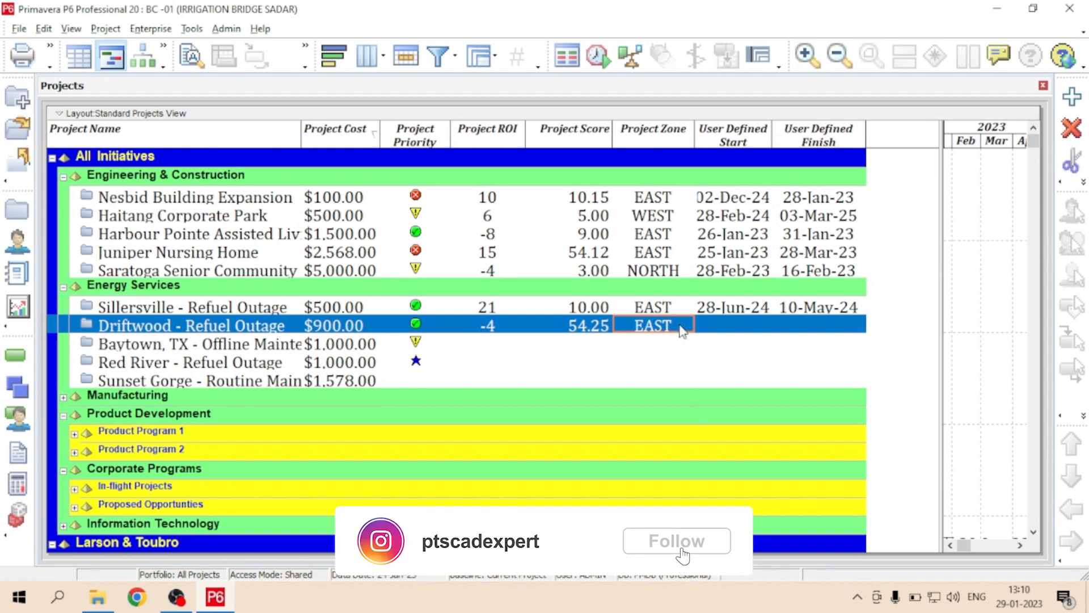
- Set the User Defined Start of the Driftwood - Refuel Outage project to 31-Jan-23
{"action": "left_click", "coordinate": [766, 332]}
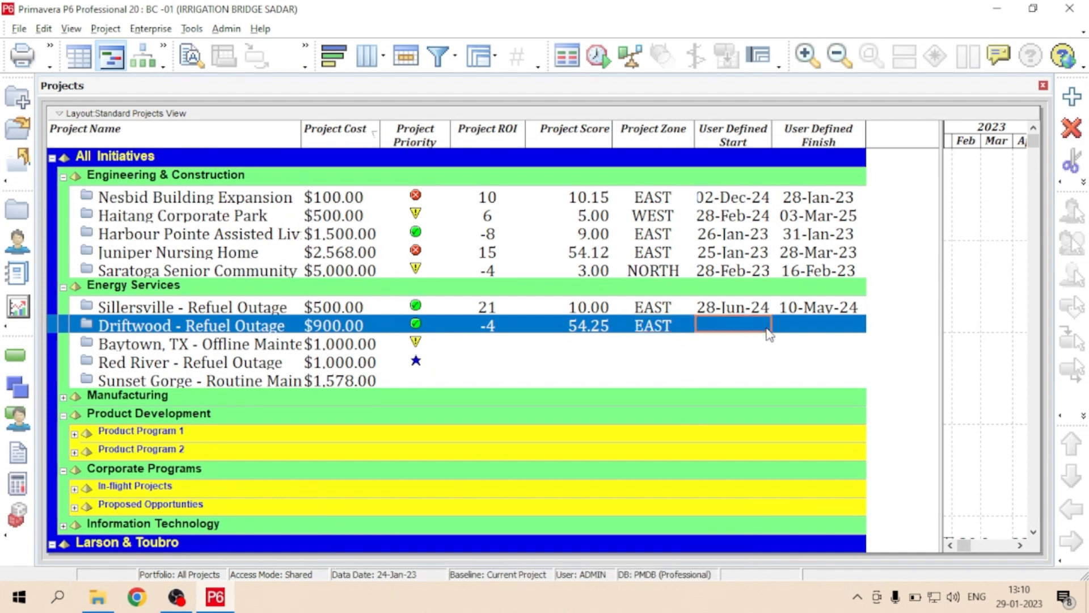
{"action": "left_click", "coordinate": [771, 334]}
{"action": "left_click", "coordinate": [765, 326]}
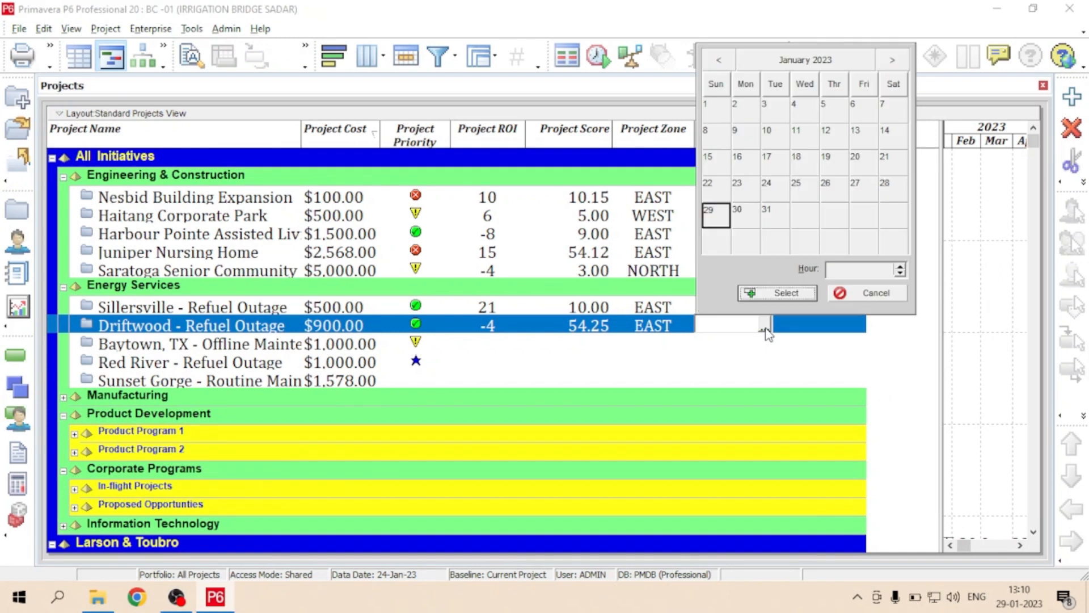
{"action": "left_click", "coordinate": [781, 215]}
{"action": "left_click", "coordinate": [786, 291]}
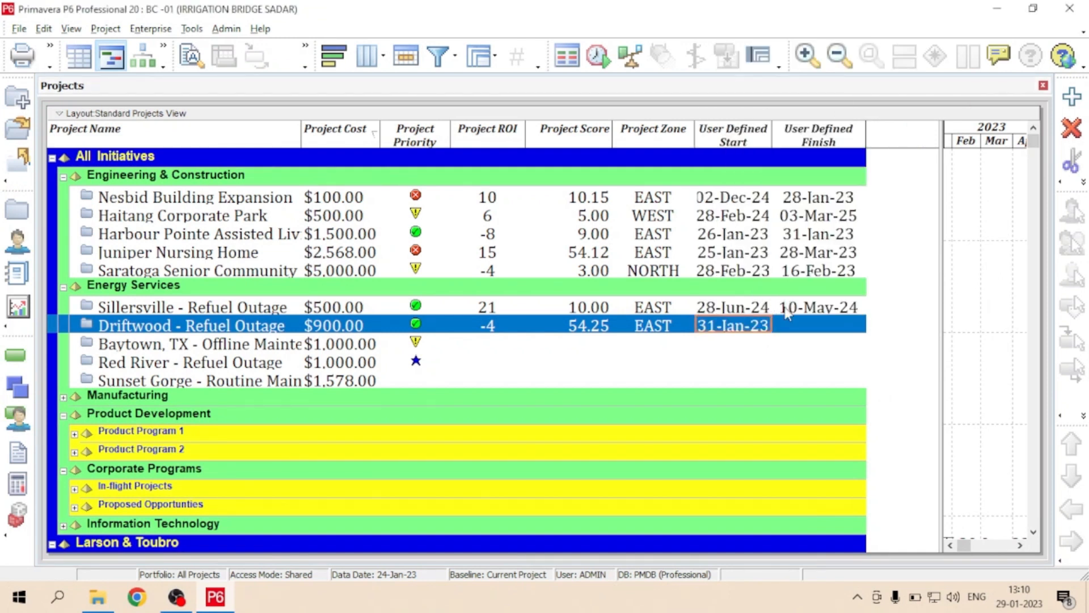
- Set the User Defined Finish of the Driftwood - Refuel Outage project to 23-Feb-23
{"action": "left_click", "coordinate": [851, 328]}
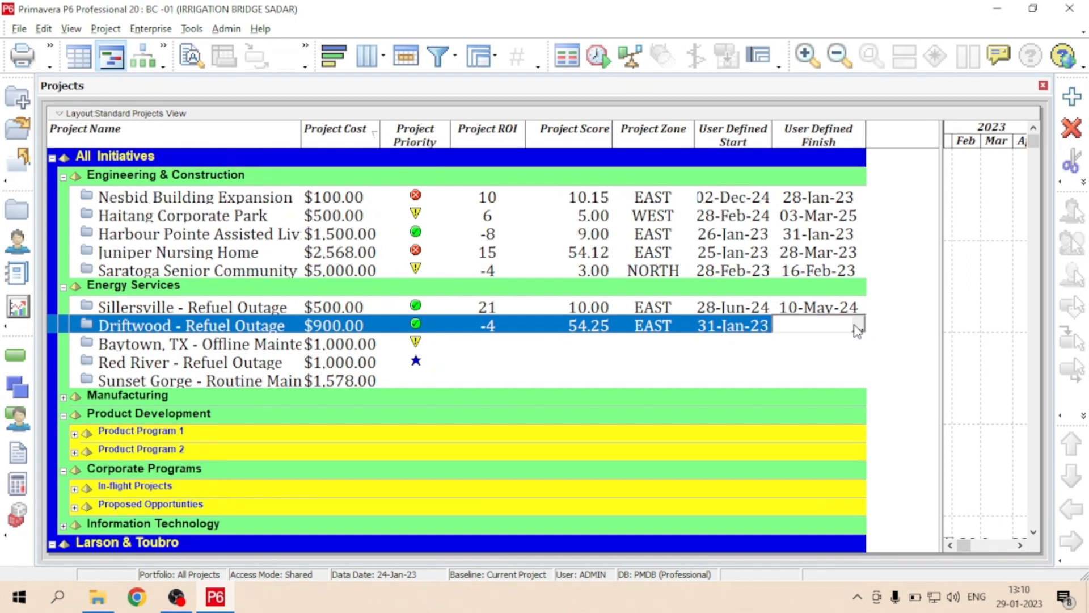
{"action": "left_click", "coordinate": [858, 328]}
{"action": "left_click", "coordinate": [979, 67]}
{"action": "left_click", "coordinate": [910, 188]}
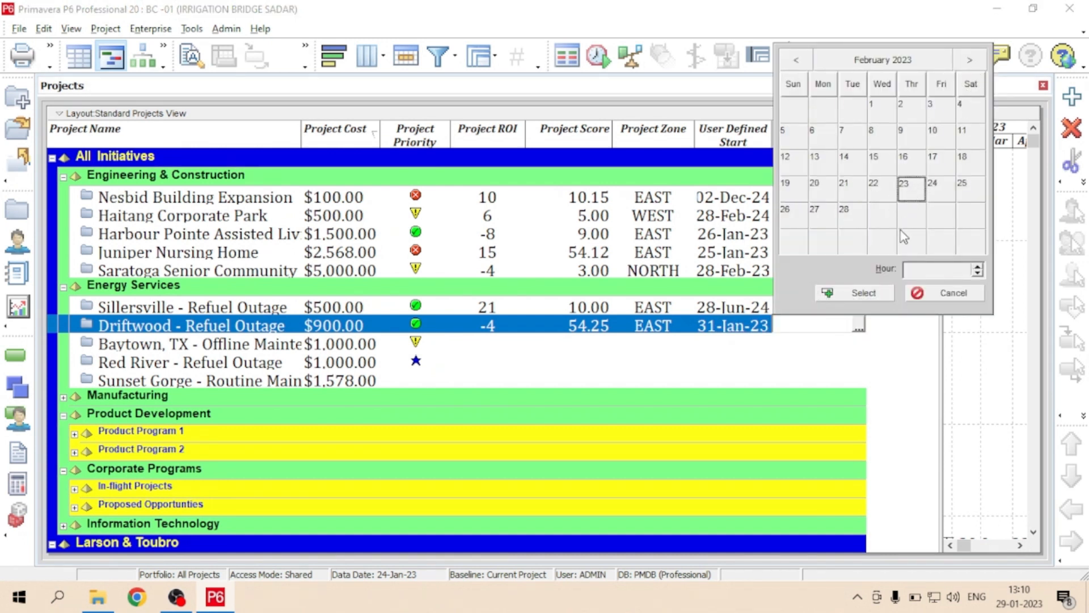
{"action": "left_click", "coordinate": [883, 294]}
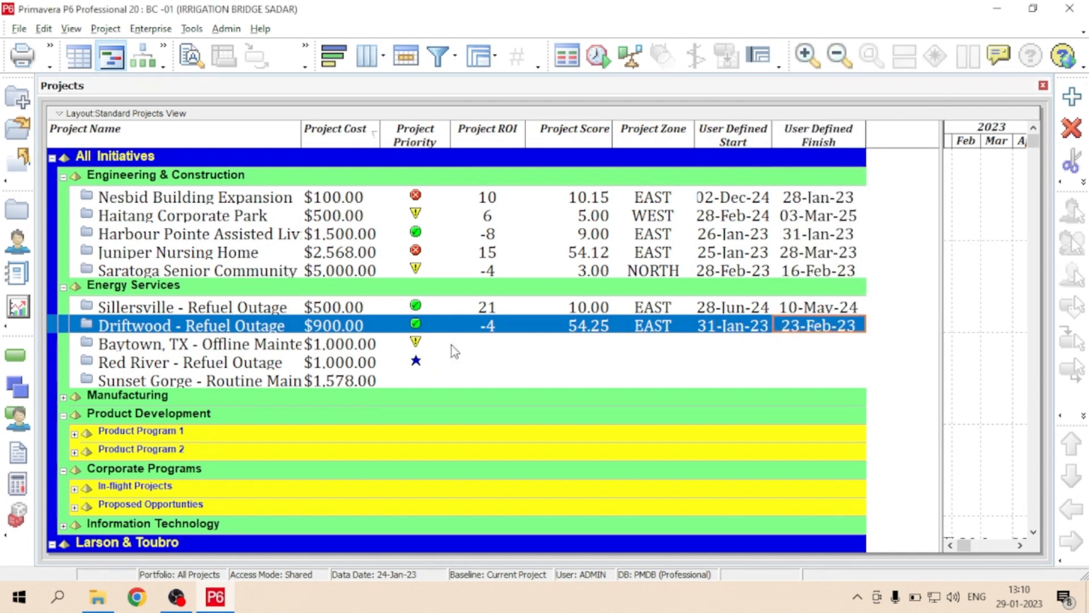
- Set the Project ROI of the Baytown, TX project in Energy Services to 7
{"action": "left_click", "coordinate": [491, 345]}
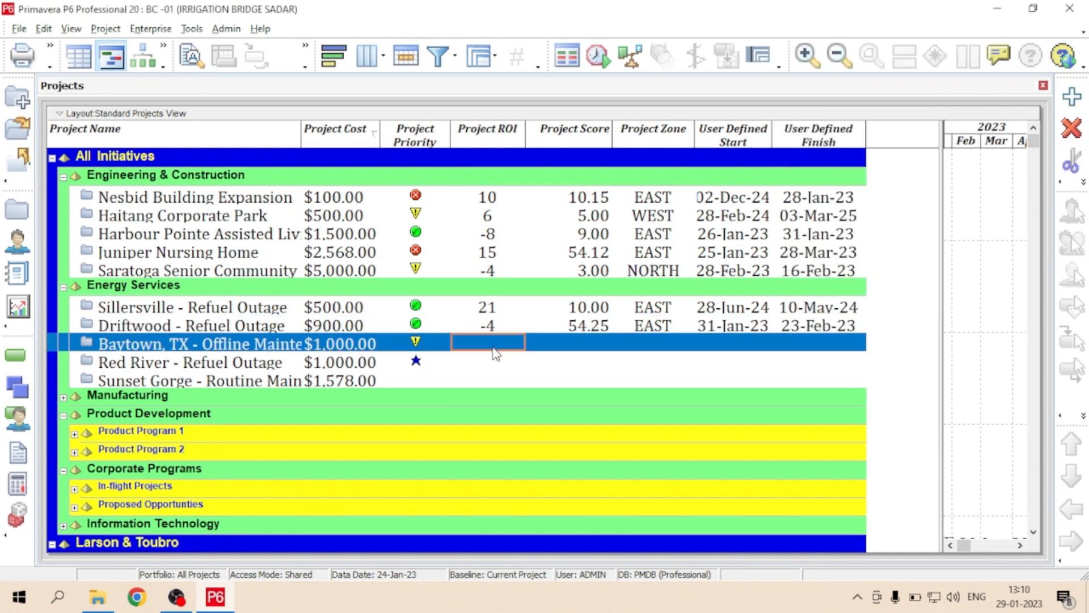
{"action": "left_click", "coordinate": [493, 351]}
{"action": "left_click", "coordinate": [518, 341]}
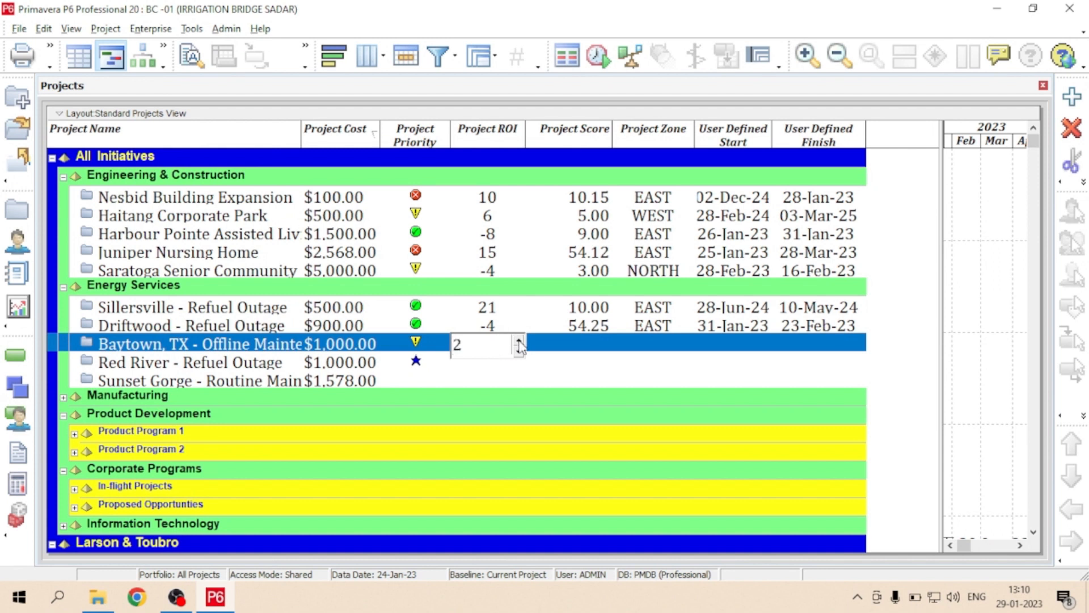
{"action": "left_click", "coordinate": [519, 341]}
{"action": "left_click", "coordinate": [518, 341]}
{"action": "left_click", "coordinate": [484, 361]}
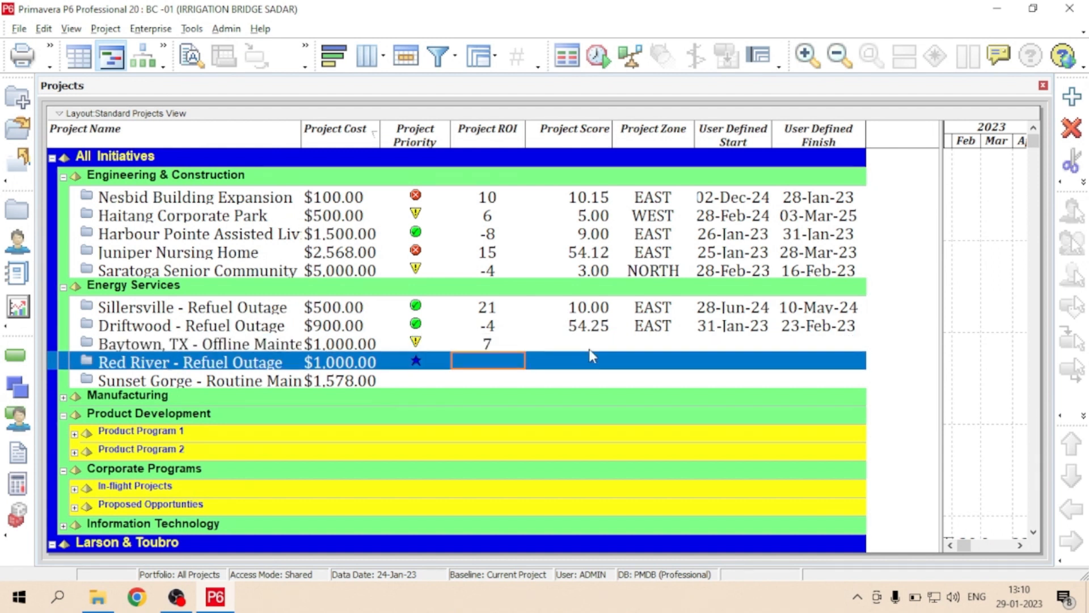
- Set the Project Score of the Baytown, TX project to 12 and its Project Zone to WEST
{"action": "left_click", "coordinate": [593, 350]}
{"action": "type", "text": "12"}
{"action": "left_click", "coordinate": [592, 350]}
{"action": "left_click", "coordinate": [651, 344]}
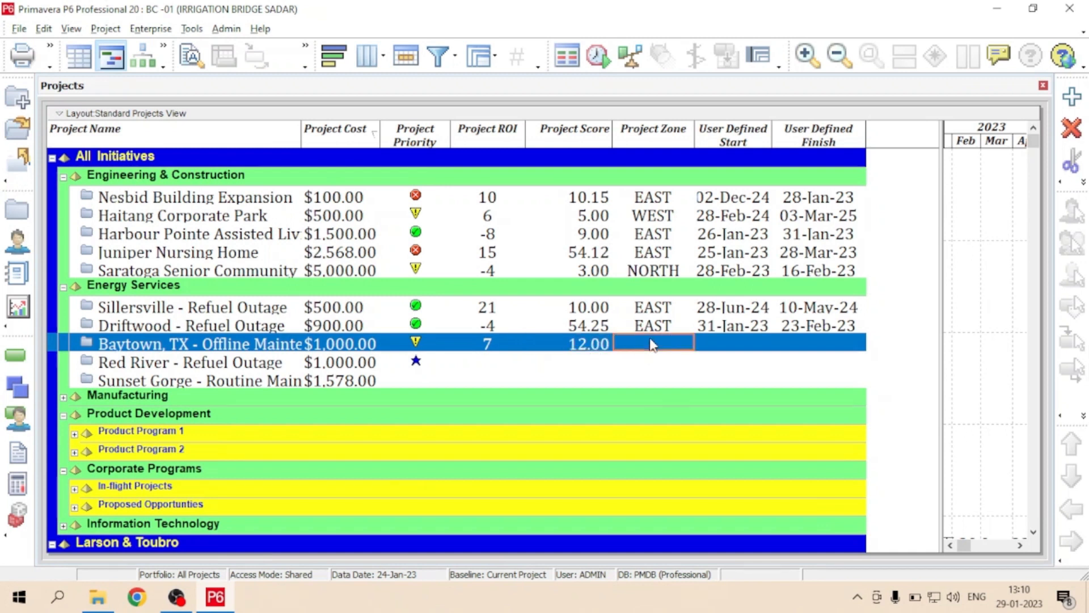
{"action": "type", "text": "WES"}
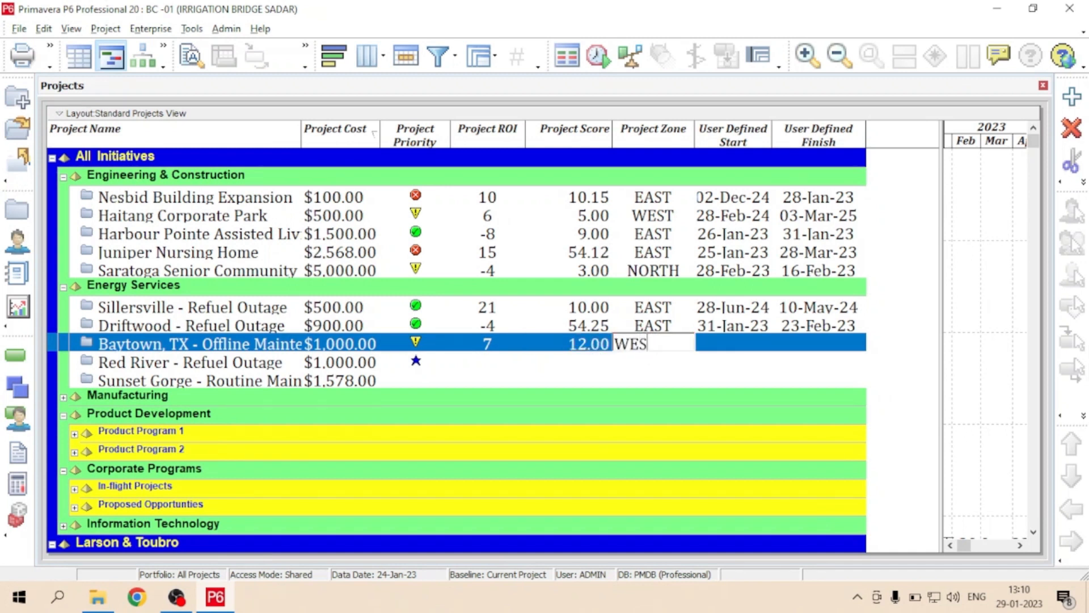
{"action": "type", "text": "T"}
{"action": "key", "text": "Tab"}
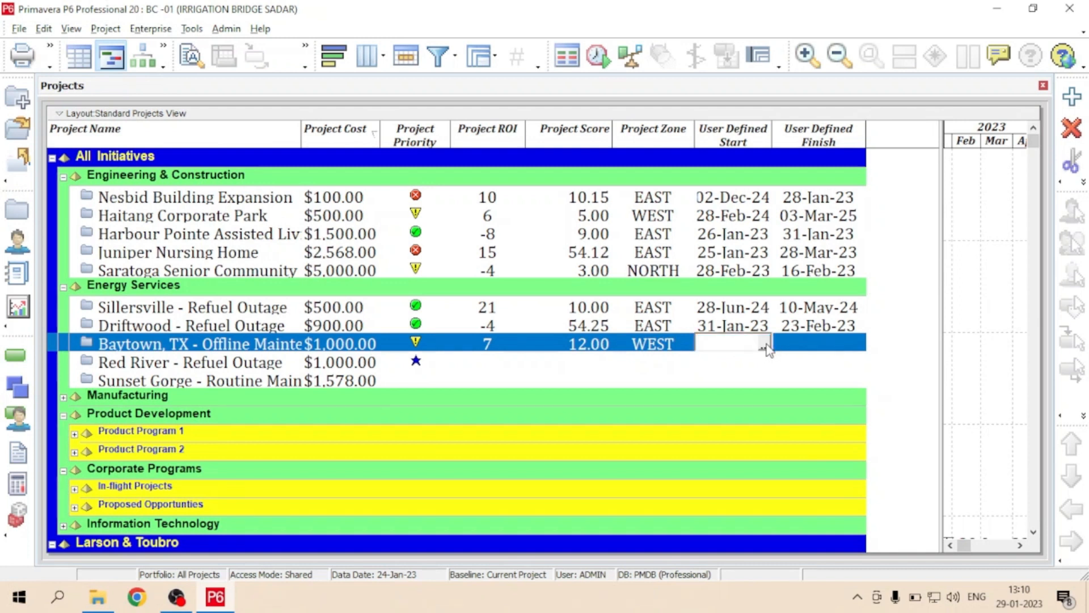
- Set the User Defined Start of the Baytown, TX project to 23-Jan-23 and its User Defined Finish to 25-Jan-23
{"action": "left_click", "coordinate": [764, 344]}
{"action": "left_click", "coordinate": [740, 219]}
{"action": "left_click", "coordinate": [793, 311]}
{"action": "left_click", "coordinate": [858, 346]}
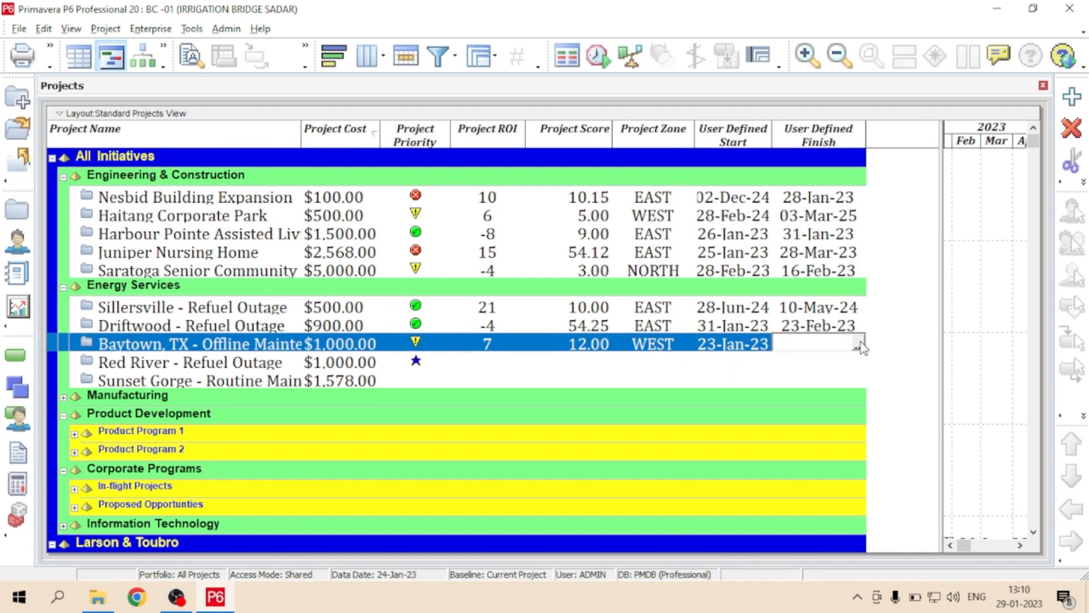
{"action": "left_click", "coordinate": [859, 345]}
{"action": "left_click", "coordinate": [888, 213]}
{"action": "left_click", "coordinate": [867, 311]}
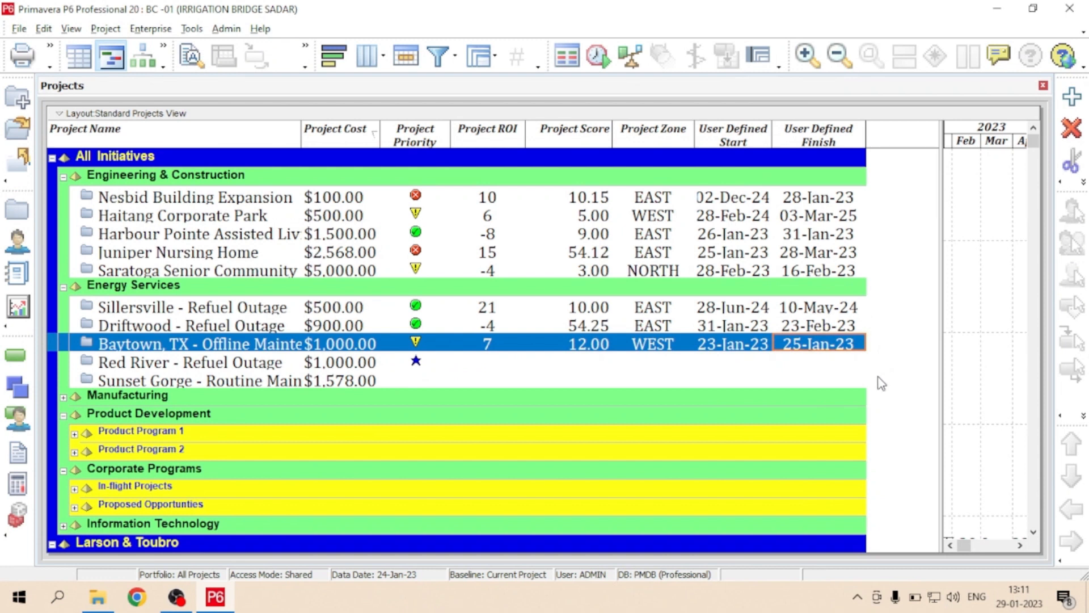